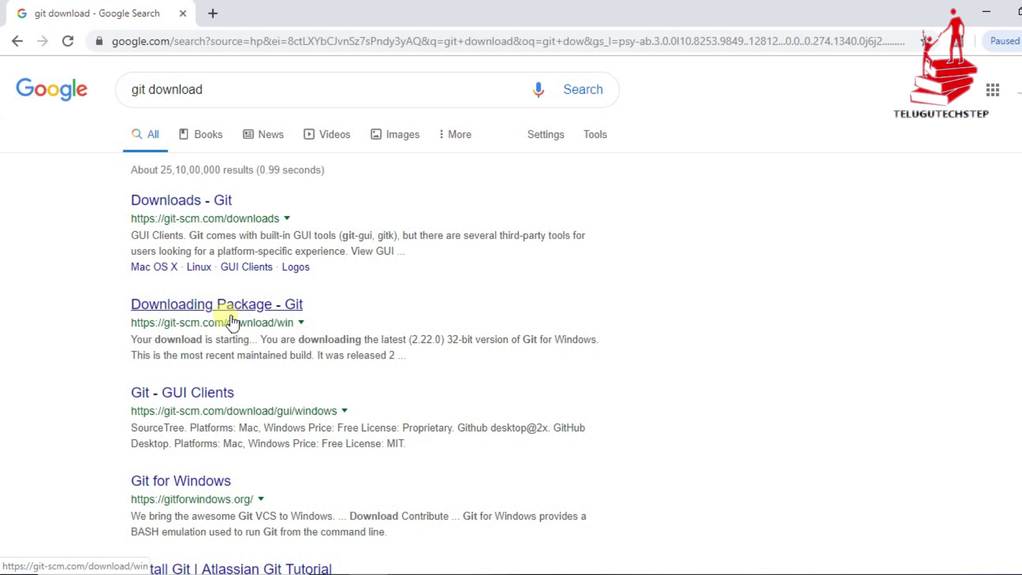
# Step: Open the Git Downloads page from the search results in a new tab
pyautogui.middleClick(170, 200)
pyautogui.click(249, 12)
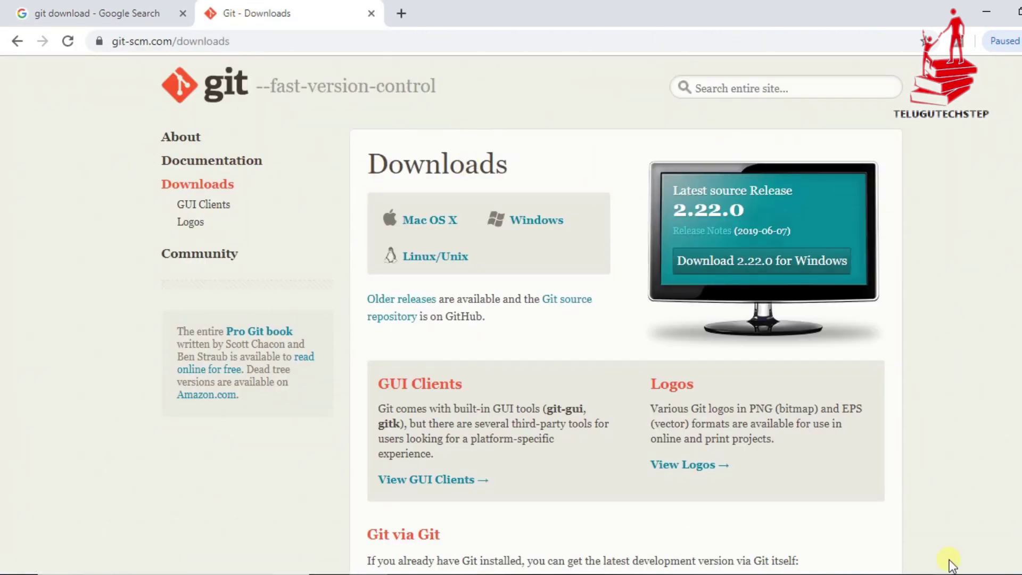
# Step: Review the Git download pages for Mac OS X, Windows and Linux/Unix, returning to the main Downloads page
pyautogui.click(425, 221)
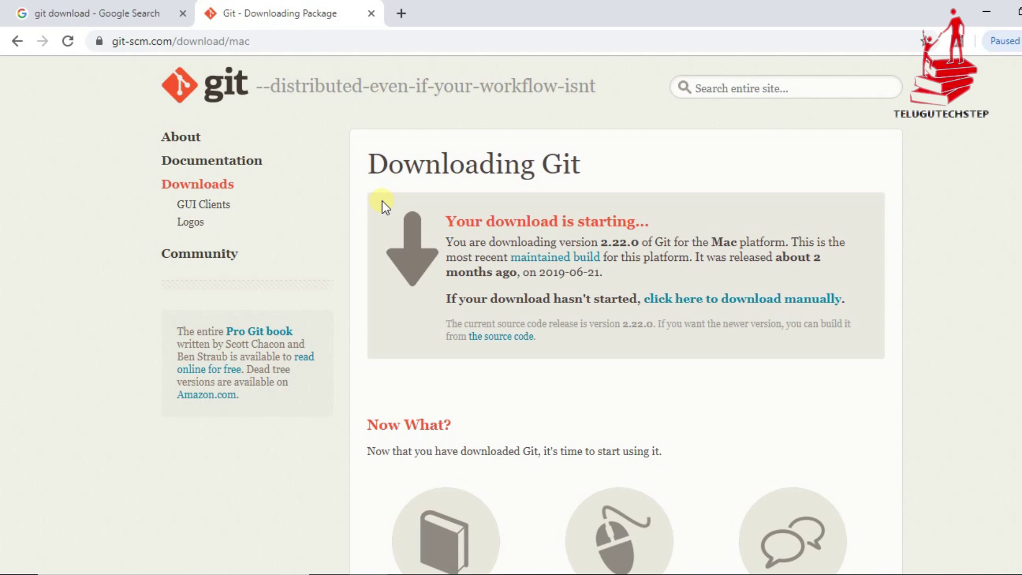
pyautogui.scroll(-4, 609, 334)
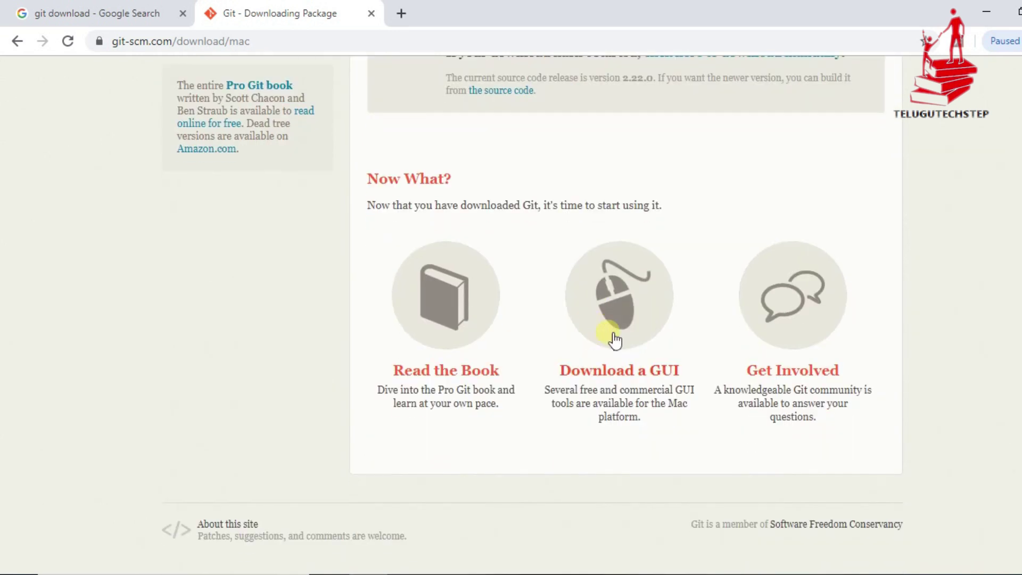
pyautogui.scroll(4, 613, 335)
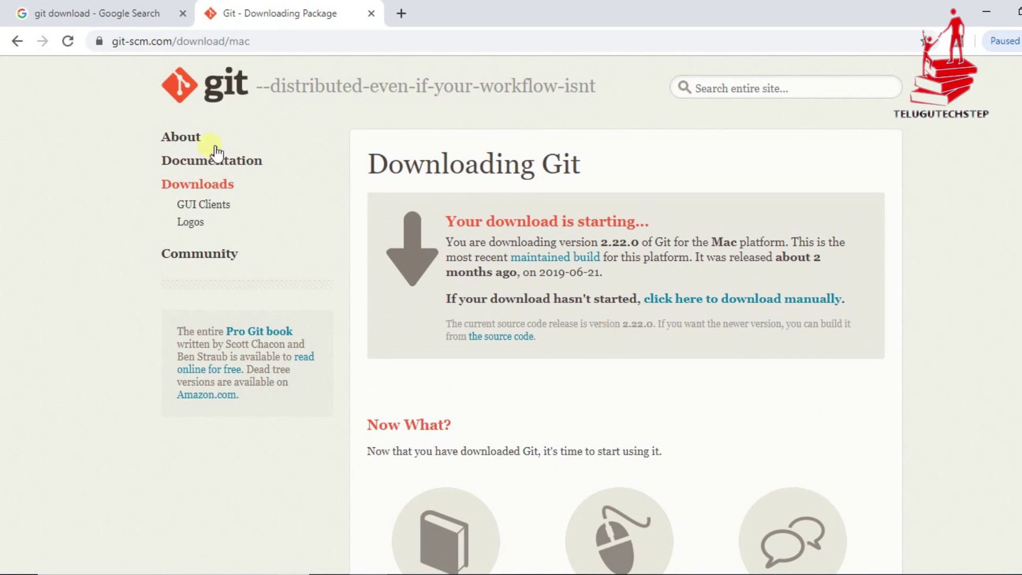
pyautogui.click(20, 41)
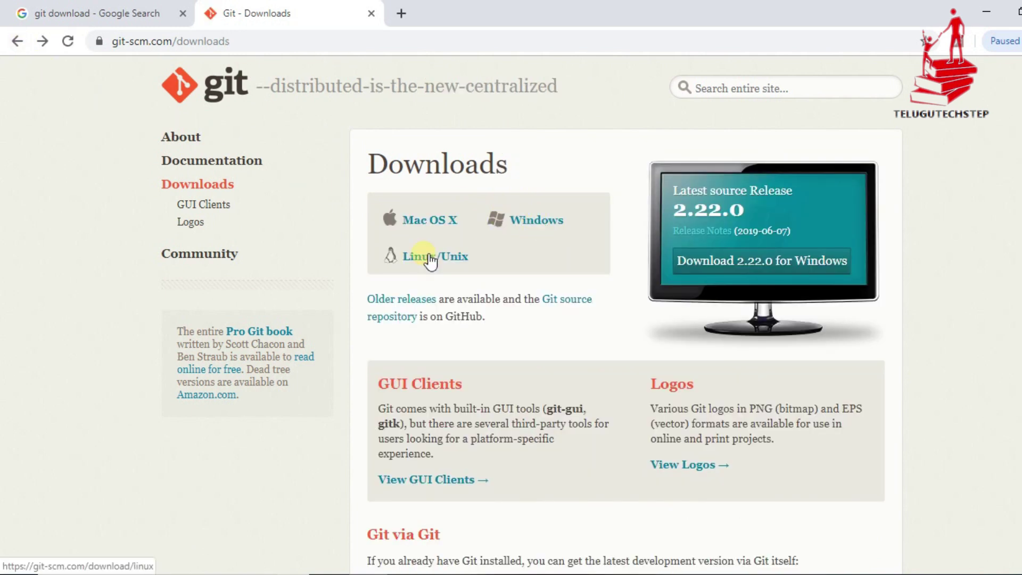
pyautogui.click(553, 219)
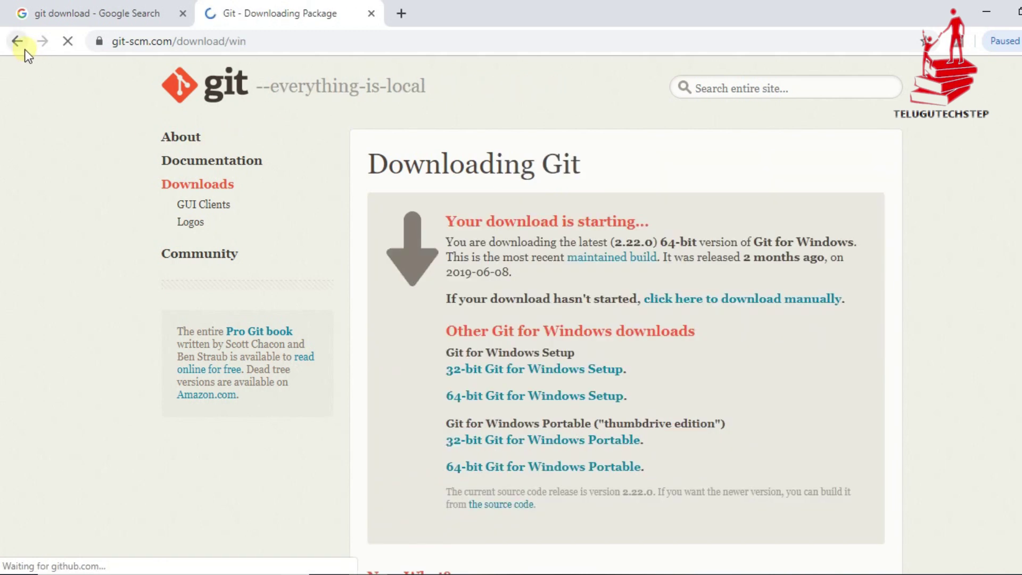
pyautogui.click(18, 41)
pyautogui.click(427, 260)
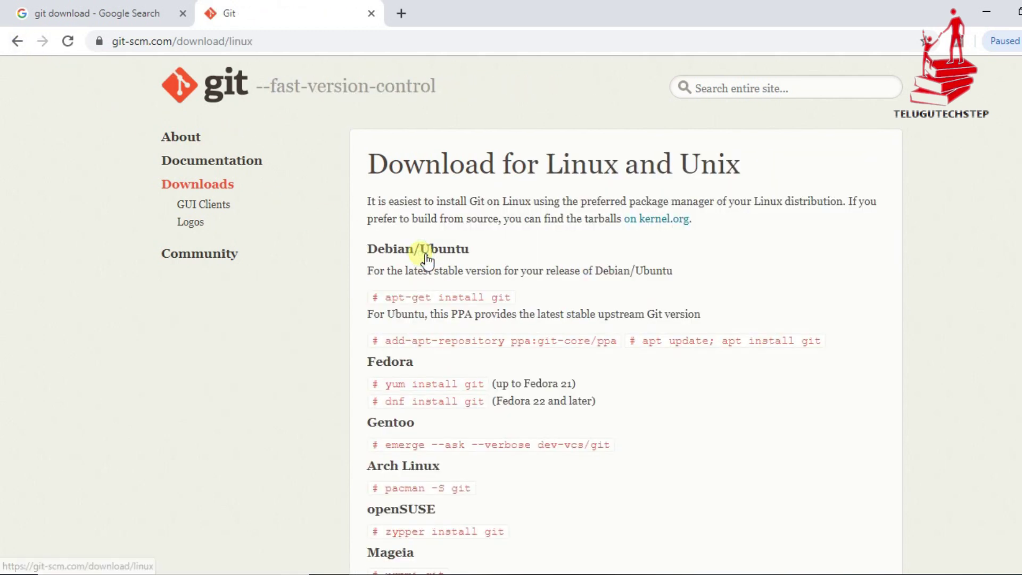
pyautogui.click(18, 42)
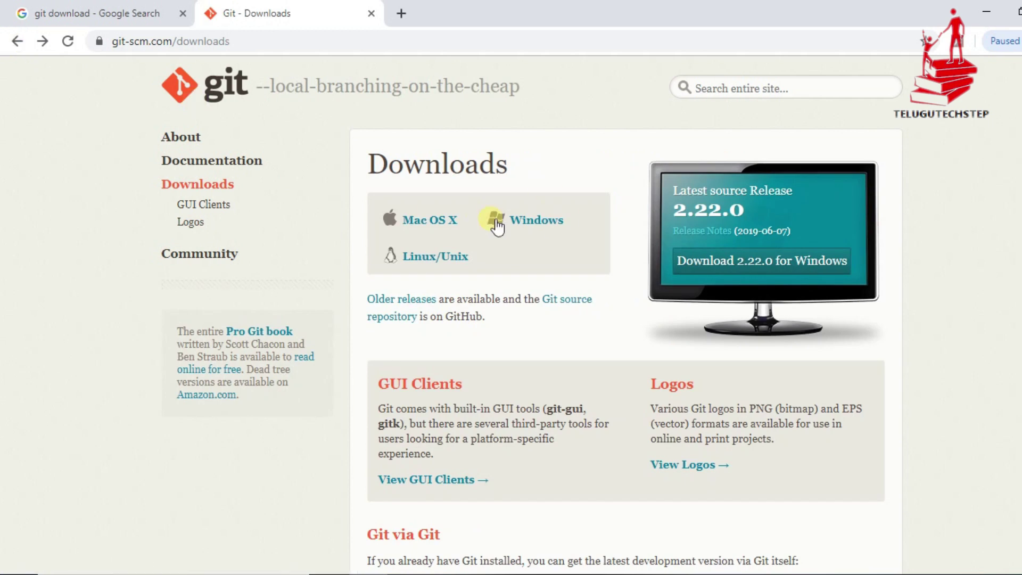
# Step: Download Git 2.22.0 for Windows and show the installer file in its folder
pyautogui.click(800, 270)
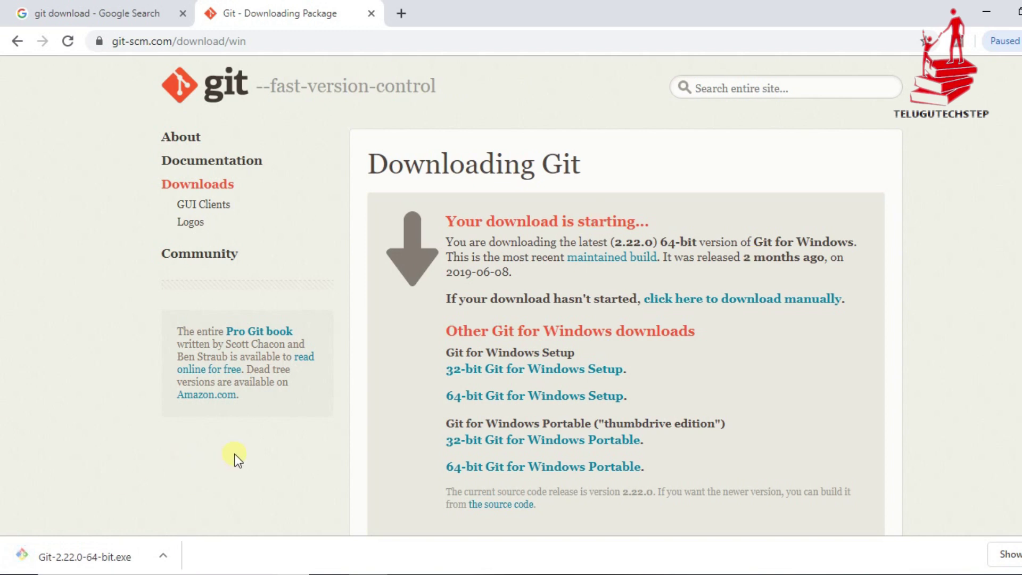
pyautogui.rightClick(91, 550)
pyautogui.click(164, 510)
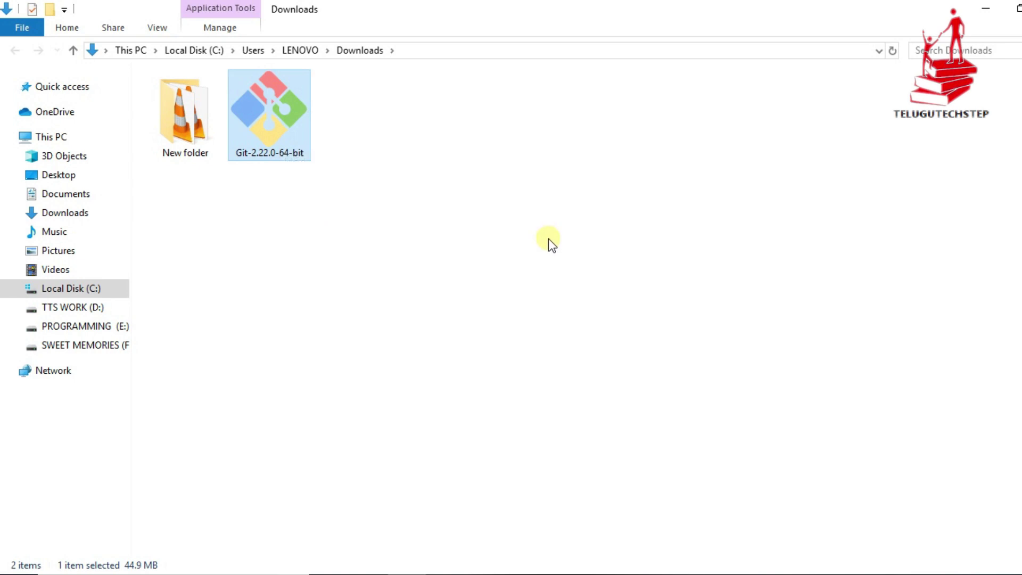
# Step: Examine the context menu entries available on the desktop and in the Downloads folder
pyautogui.click(440, 201)
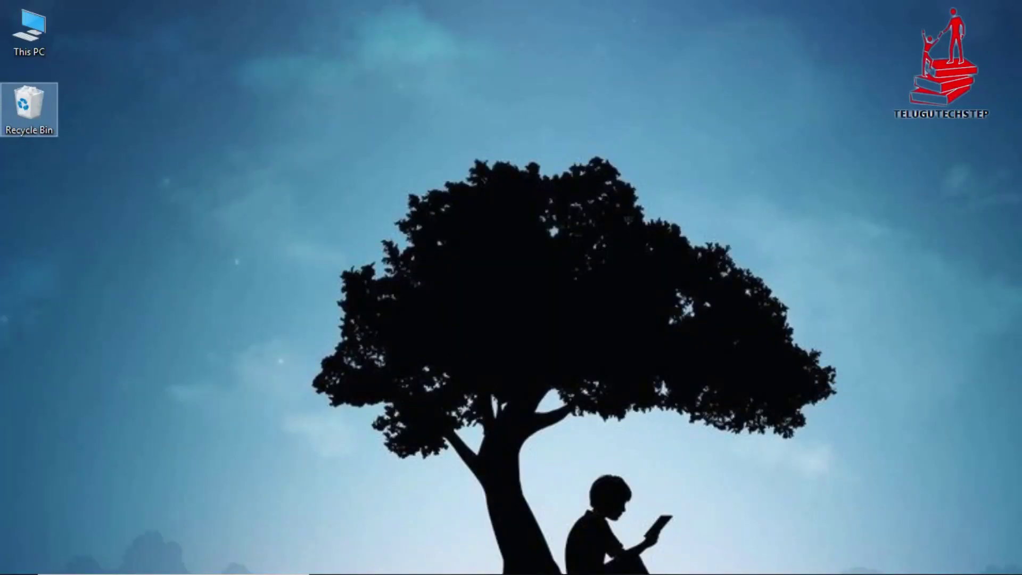
pyautogui.rightClick(495, 270)
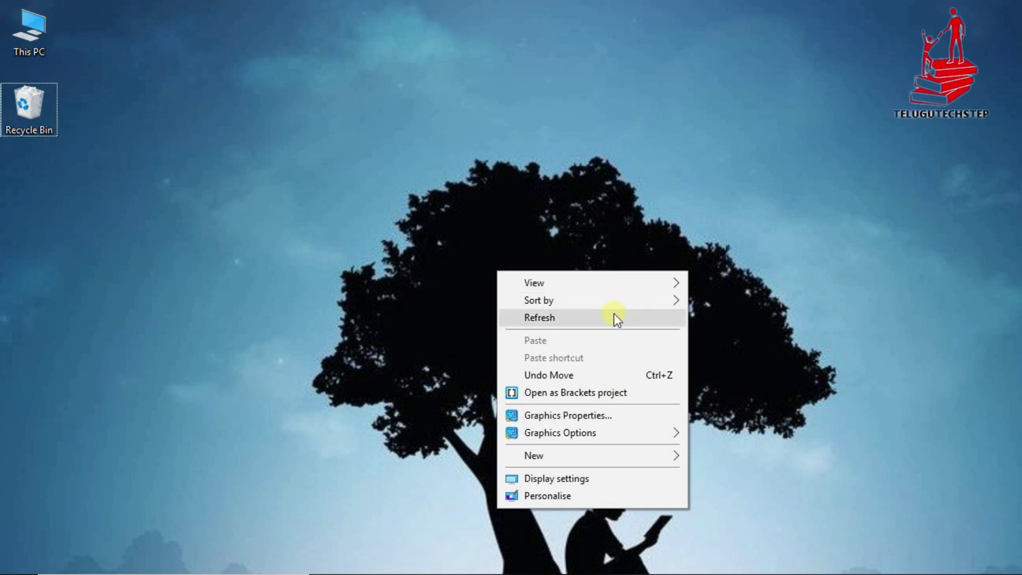
pyautogui.rightClick(409, 130)
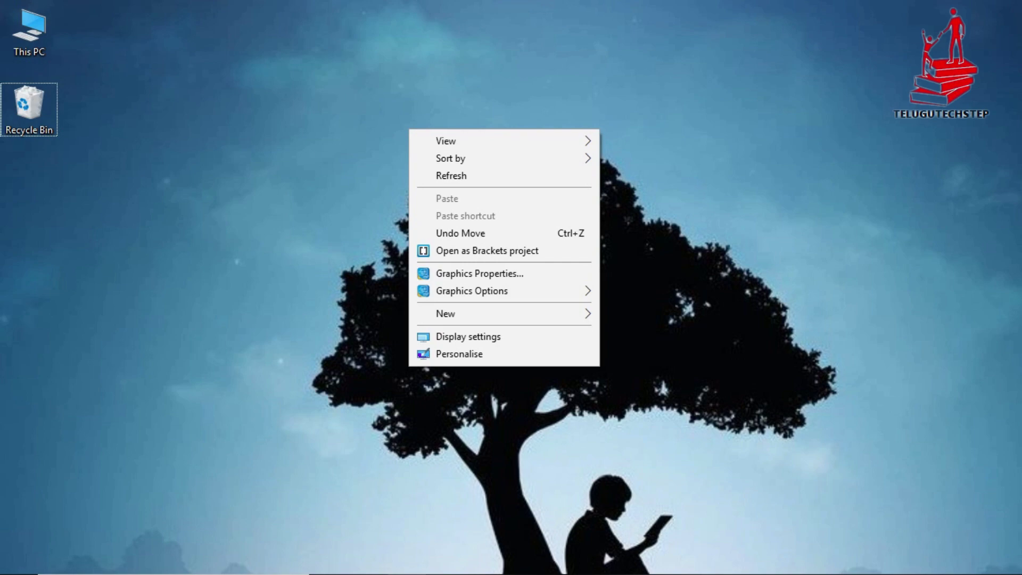
pyautogui.click(489, 527)
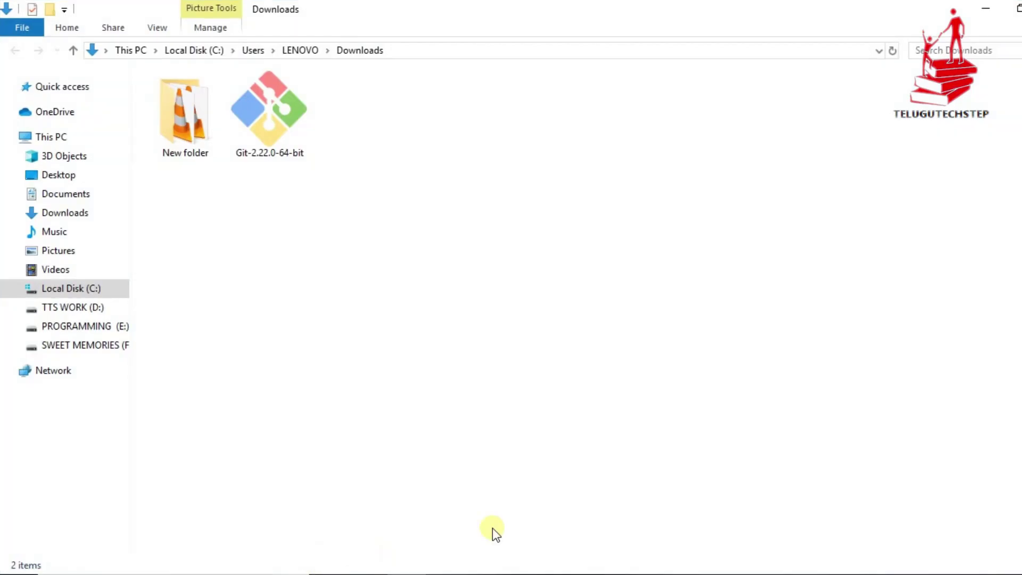
pyautogui.rightClick(501, 317)
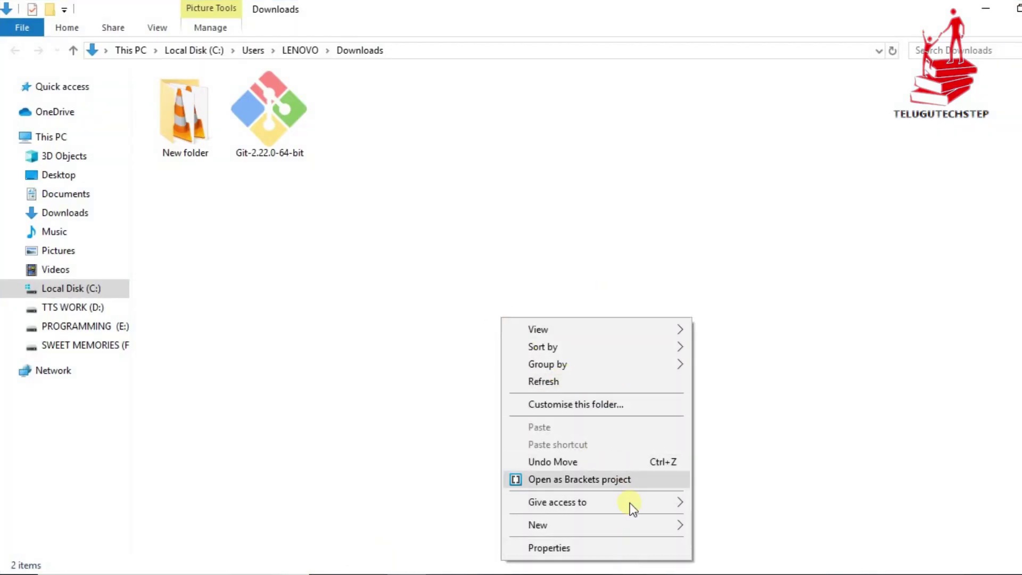
pyautogui.click(615, 230)
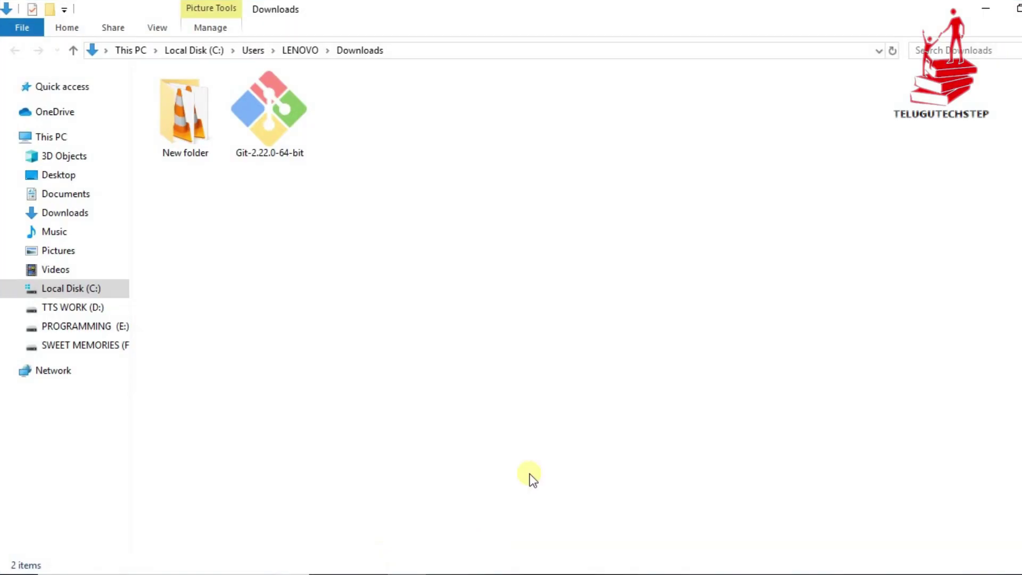
pyautogui.rightClick(500, 317)
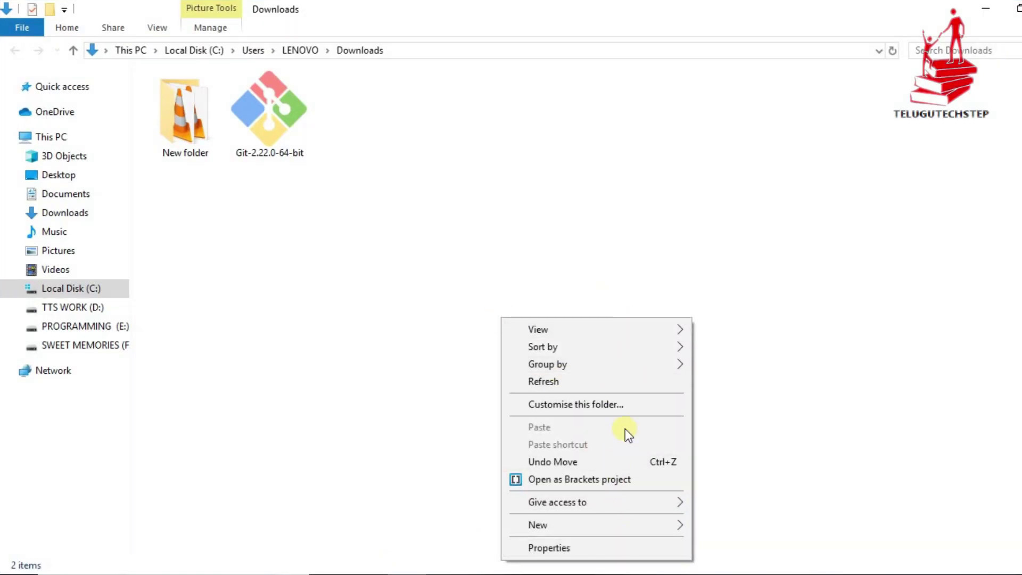
pyautogui.click(615, 232)
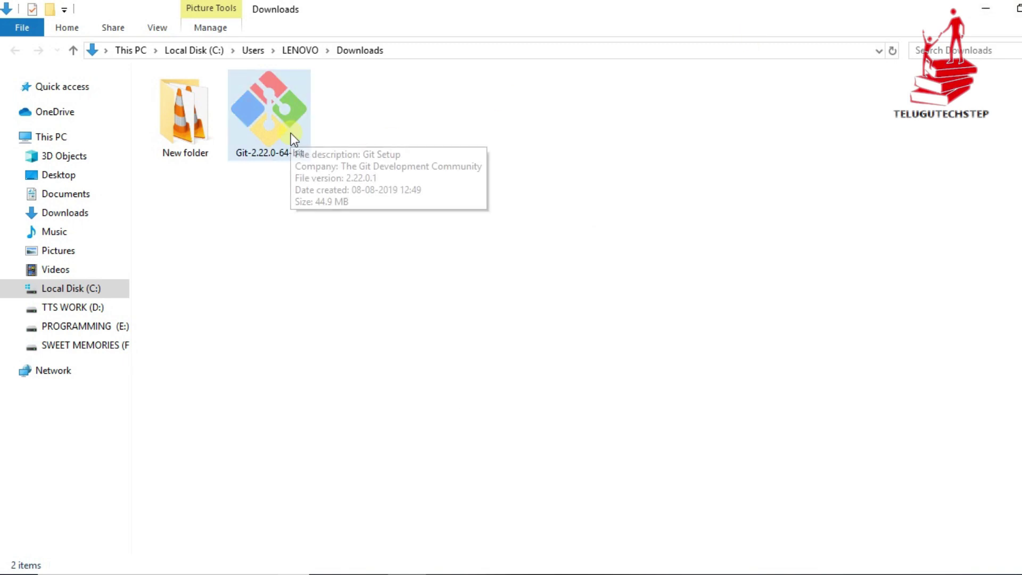
# Step: Launch the Git-2.22.0-64-bit installer, allow it to run, and proceed to the destination location page
pyautogui.click(290, 133)
pyautogui.rightClick(290, 133)
pyautogui.click(337, 166)
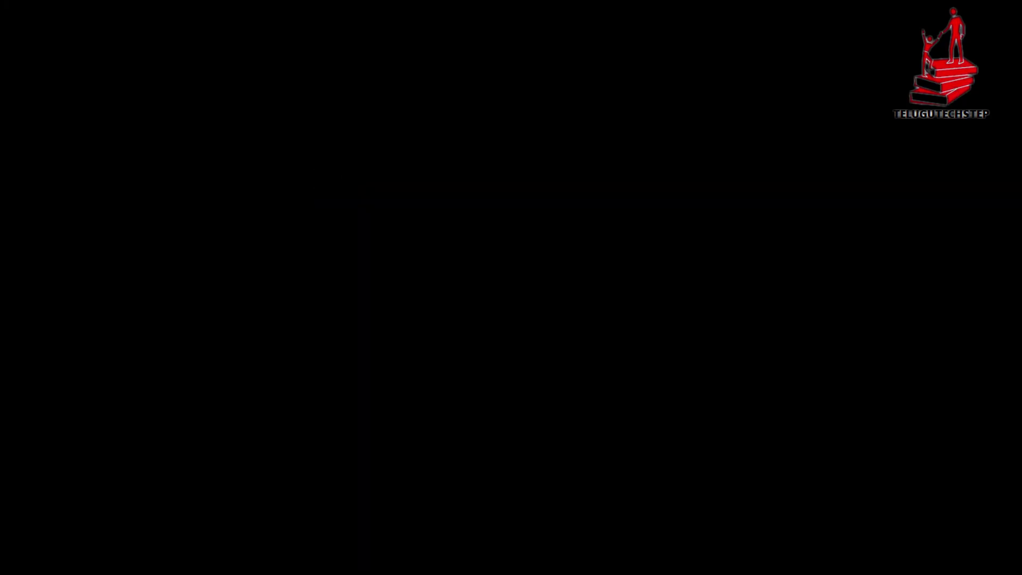
pyautogui.click(459, 404)
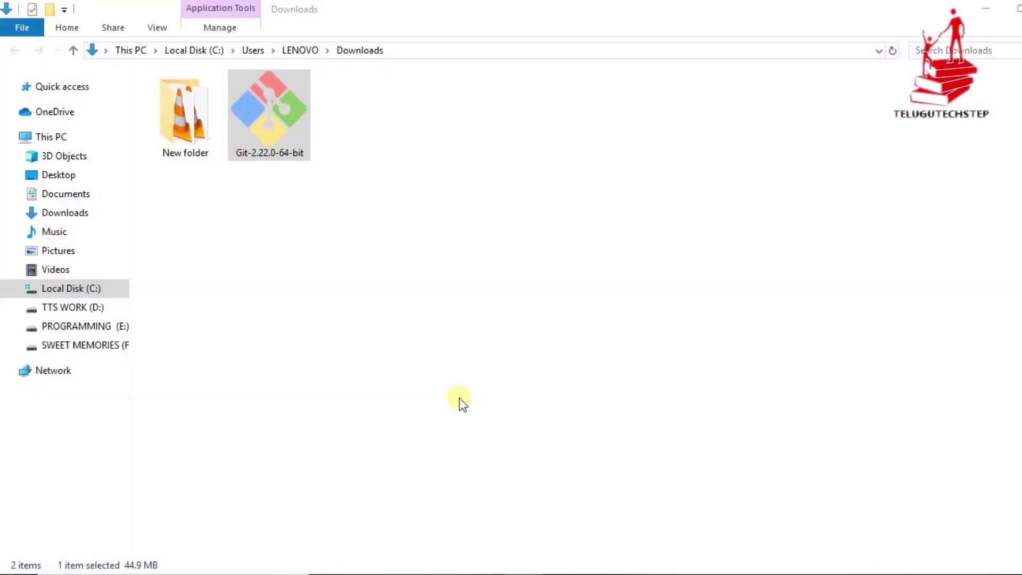
pyautogui.click(639, 420)
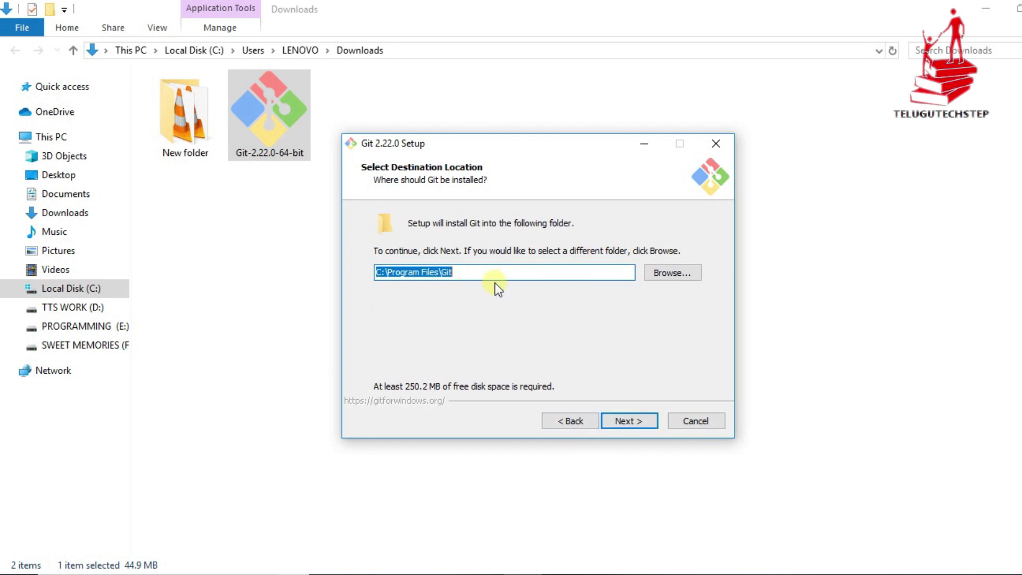
pyautogui.click(672, 274)
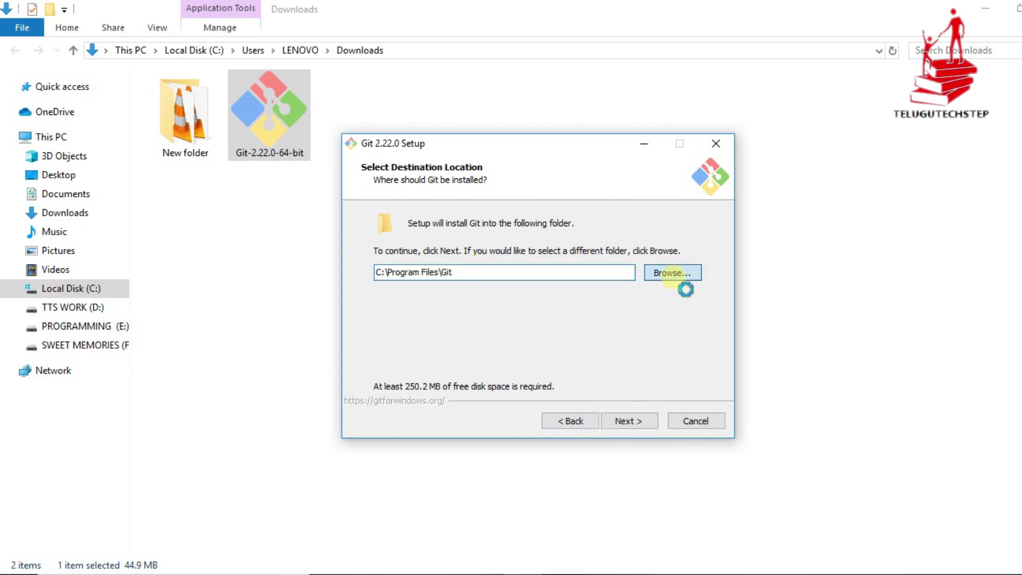
pyautogui.scroll(-1, 541, 320)
pyautogui.scroll(1, 540, 319)
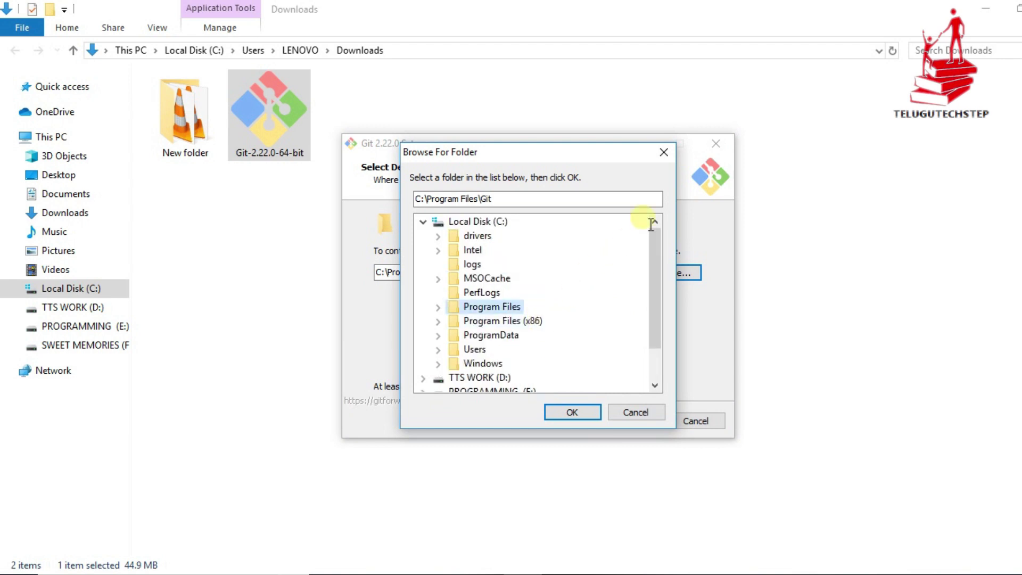
pyautogui.click(664, 152)
pyautogui.moveTo(379, 273); pyautogui.dragTo(472, 279)
pyautogui.click(451, 280)
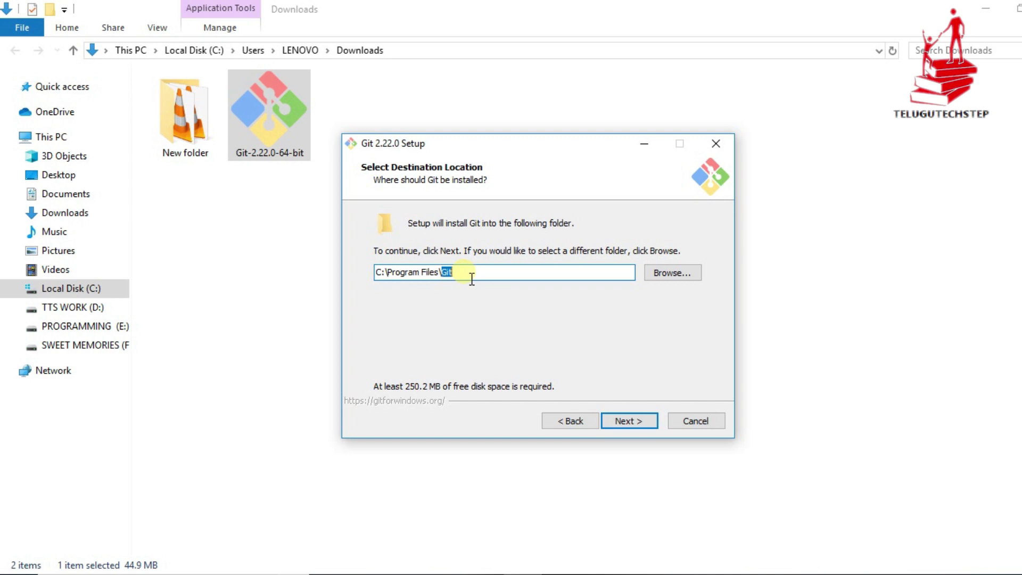
# Step: Accept C:\Program Files\Git as the destination, the preselected components, the Git Start Menu folder and the default editor
pyautogui.click(645, 420)
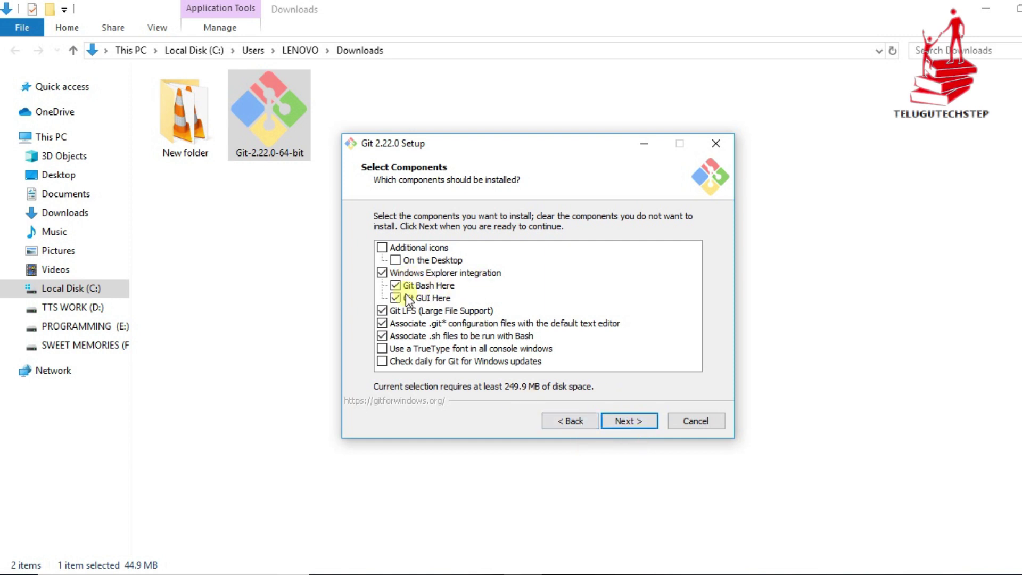
pyautogui.click(637, 418)
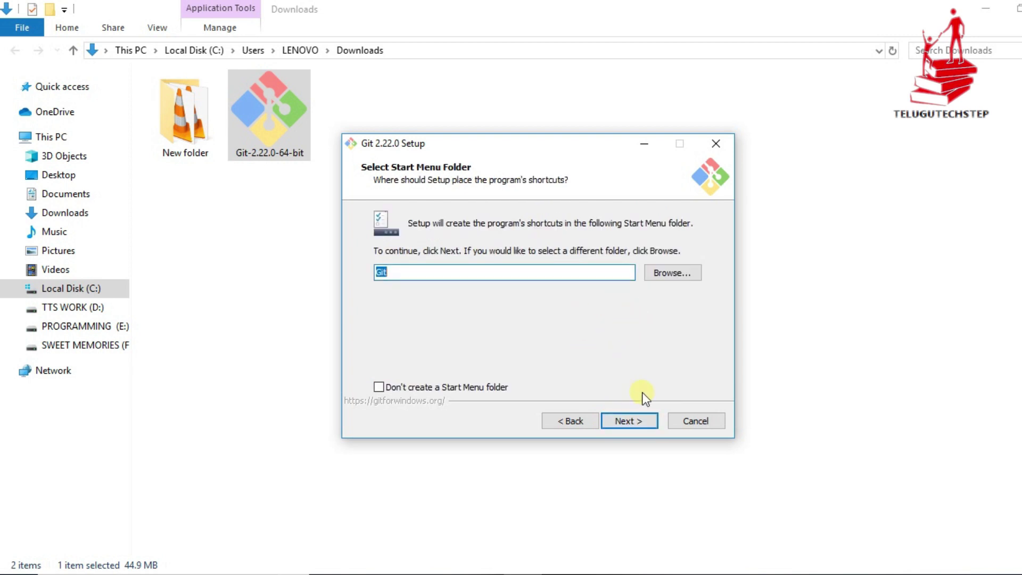
pyautogui.click(633, 419)
pyautogui.click(629, 420)
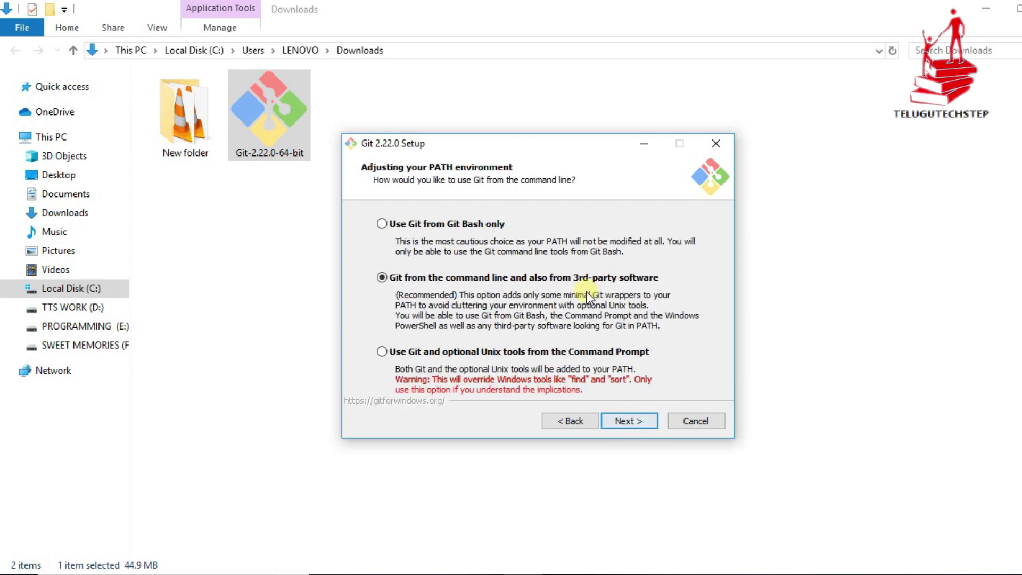
# Step: Keep Git available from the command line and 3rd-party software, the OpenSSL library, the MinTTY terminal and the other default setup options
pyautogui.click(636, 418)
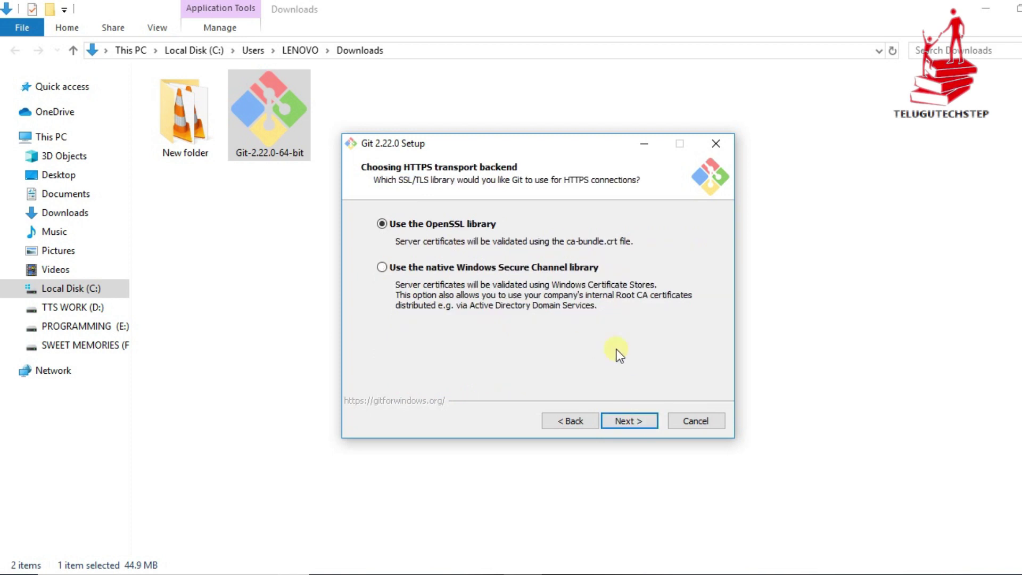
pyautogui.click(632, 422)
pyautogui.click(622, 423)
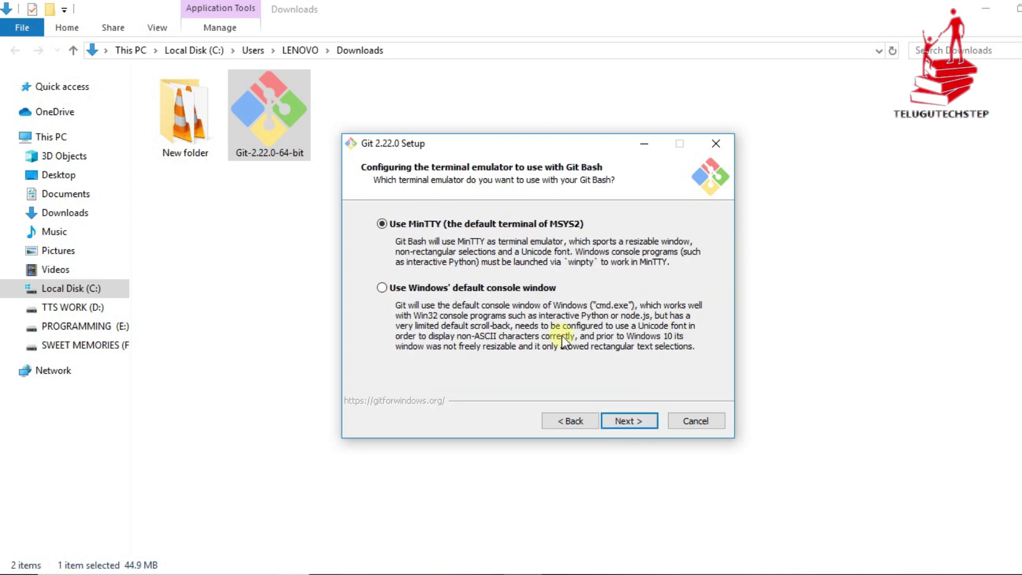
pyautogui.click(630, 423)
pyautogui.click(638, 420)
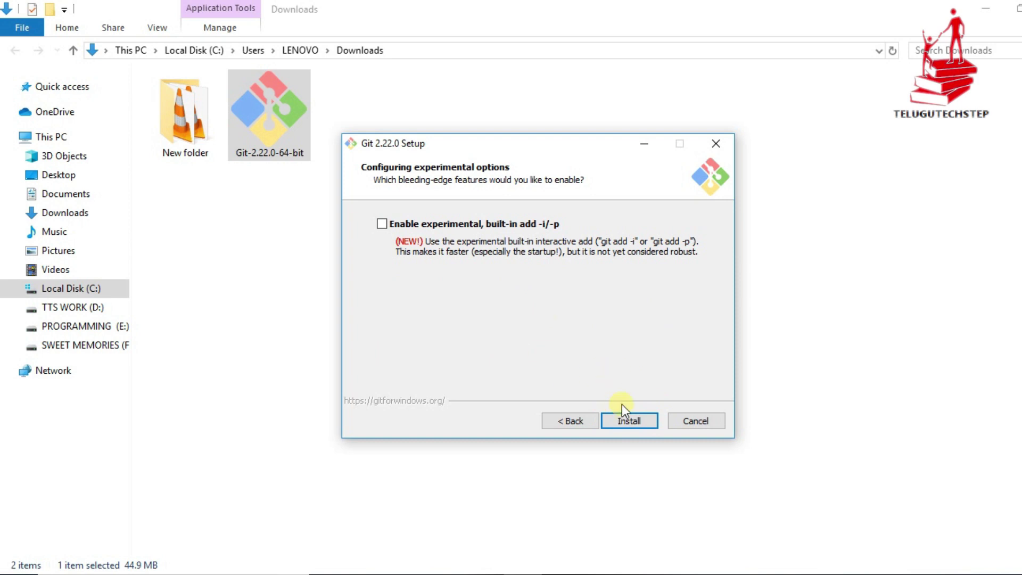
# Step: Install Git with the experimental built-in add -i/-p option left disabled
pyautogui.click(630, 419)
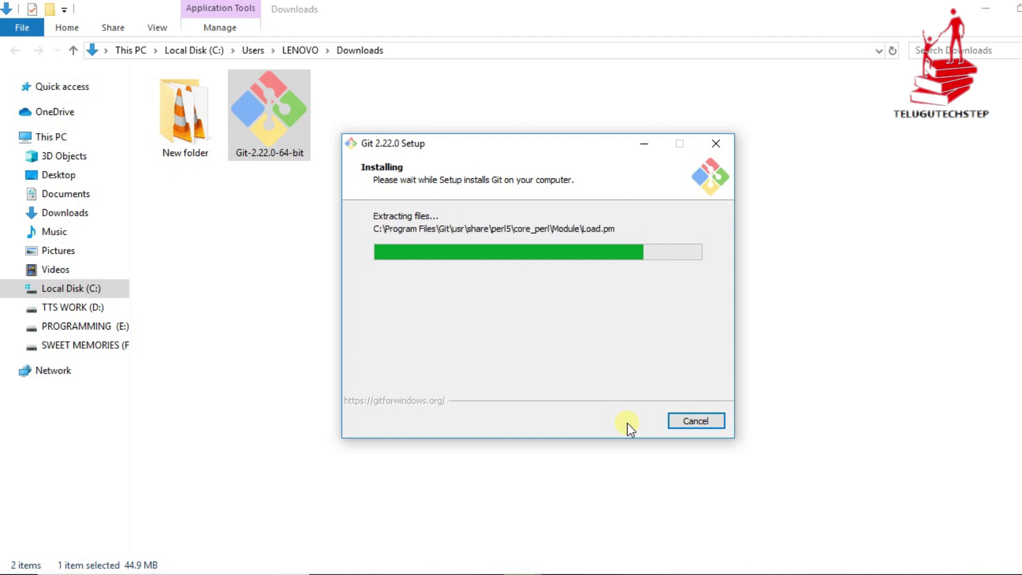
pyautogui.press('super+d')
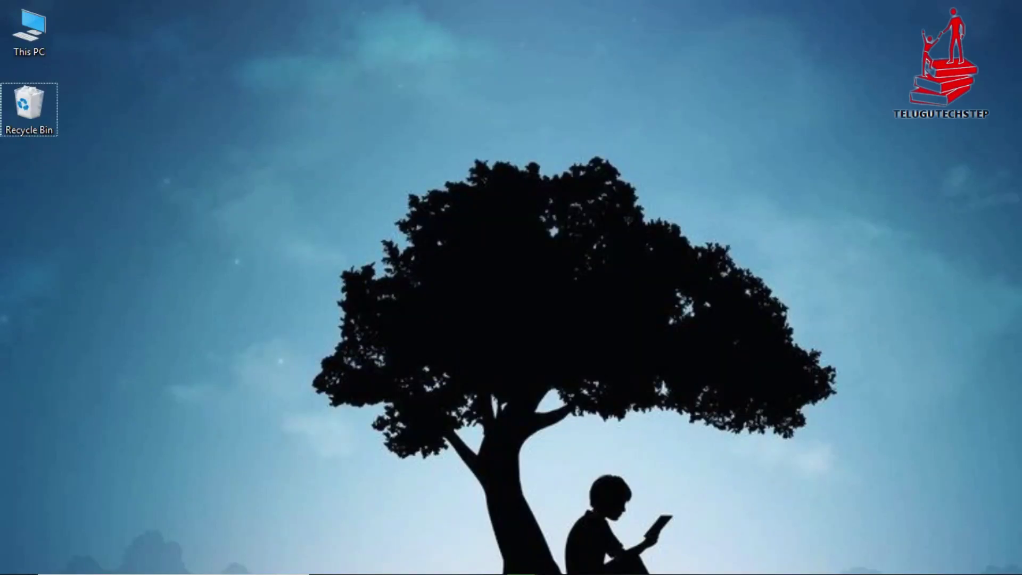
pyautogui.hotkey('alt', 'Tab')
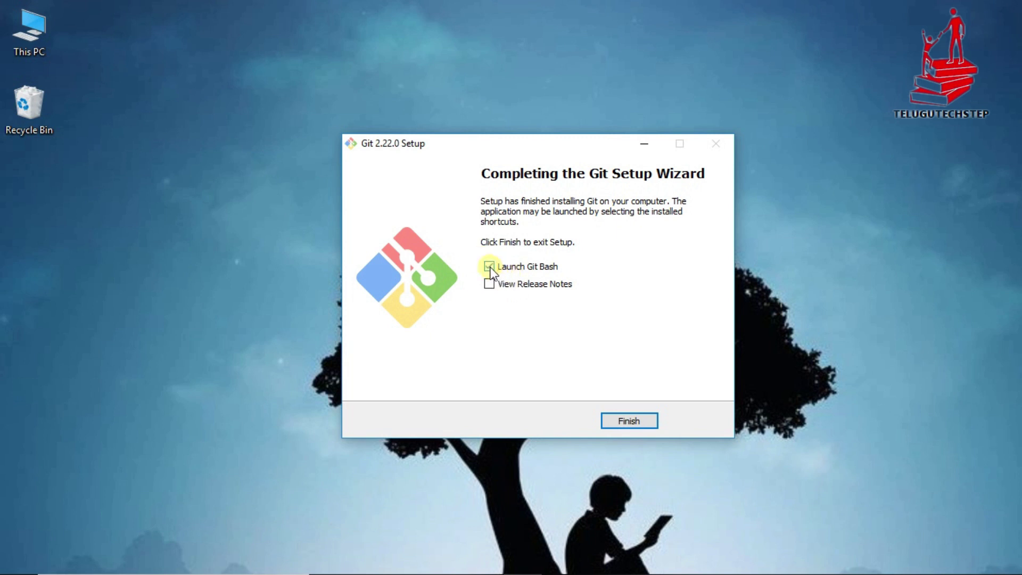
# Step: Finish the setup wizard with Launch Git Bash enabled and maximize the Git Bash window
pyautogui.click(629, 421)
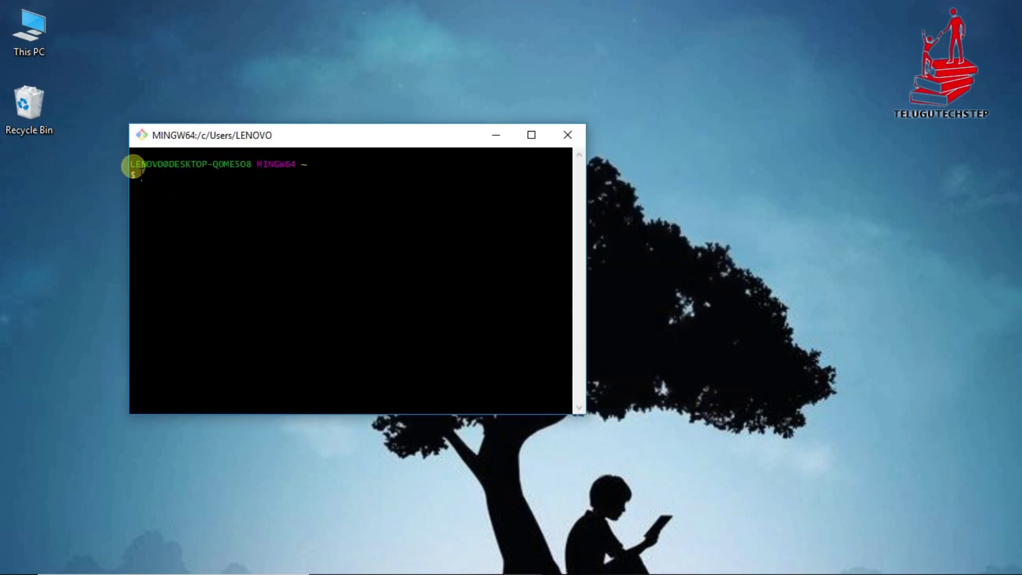
pyautogui.moveTo(378, 133); pyautogui.dragTo(646, 107)
pyautogui.doubleClick(646, 107)
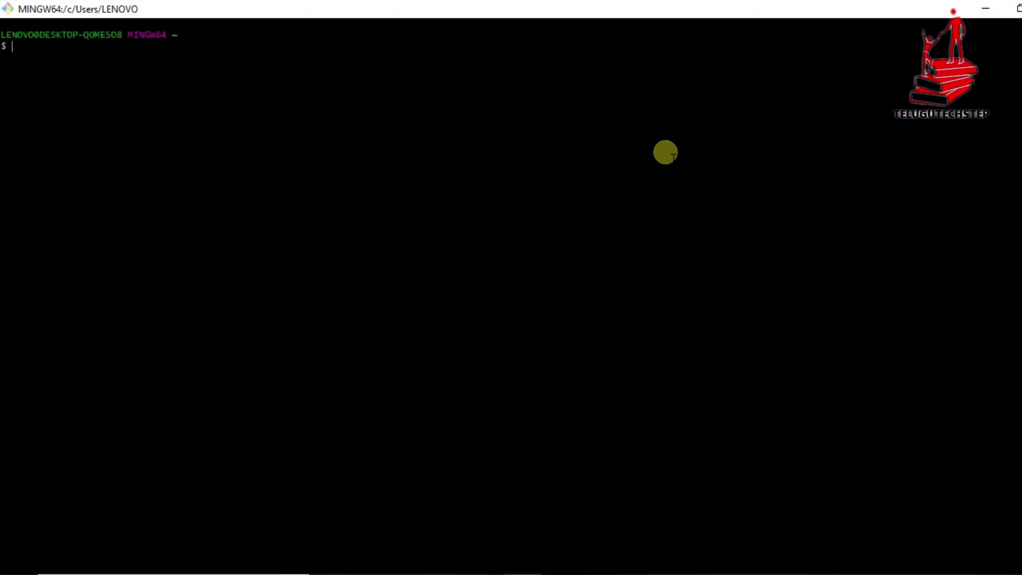
# Step: Close the Git Bash window and check the desktop's context options for Git GUI Here and Git Bash Here
pyautogui.click(1014, 8)
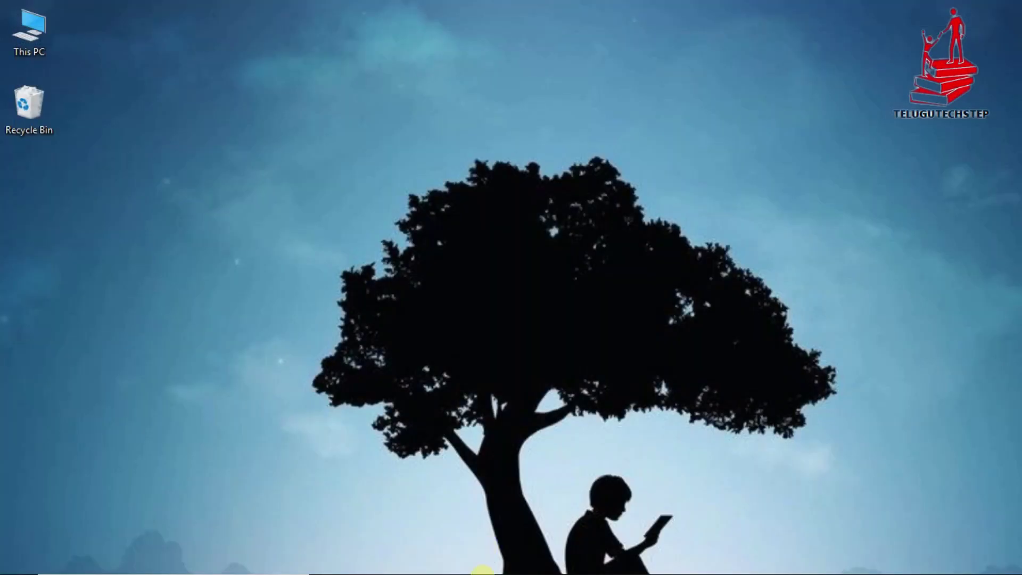
pyautogui.rightClick(799, 267)
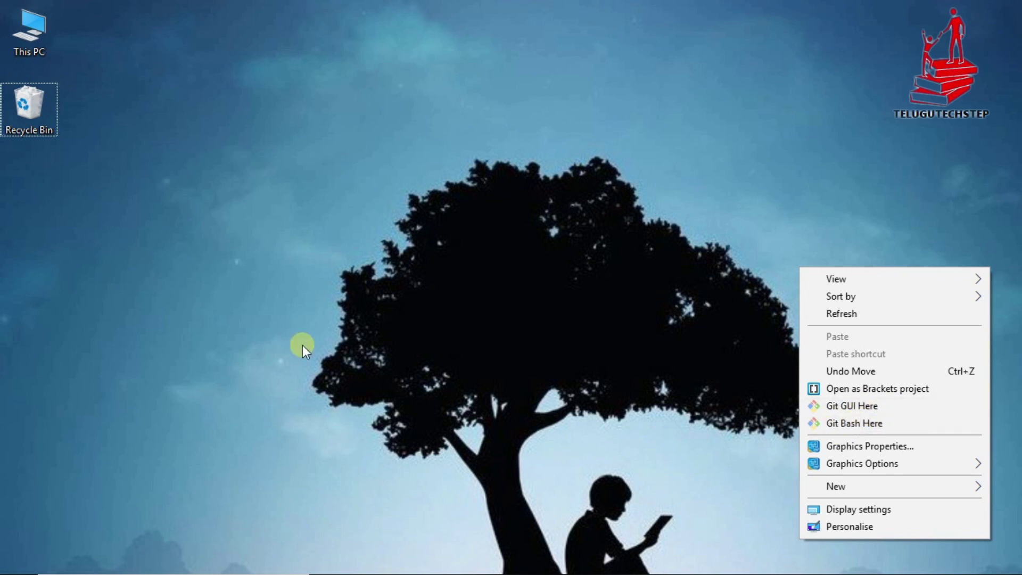
pyautogui.rightClick(265, 223)
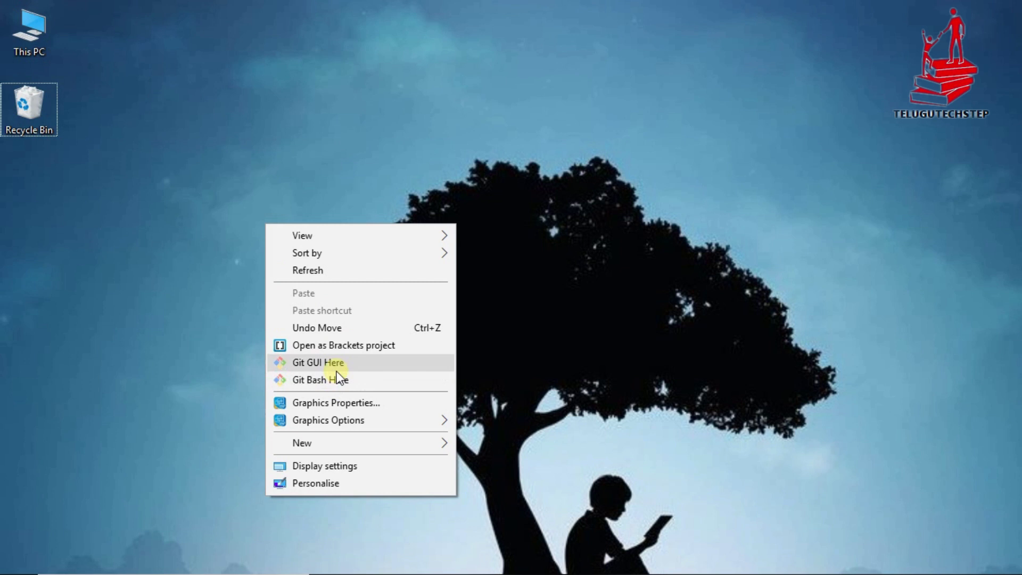
pyautogui.click(809, 259)
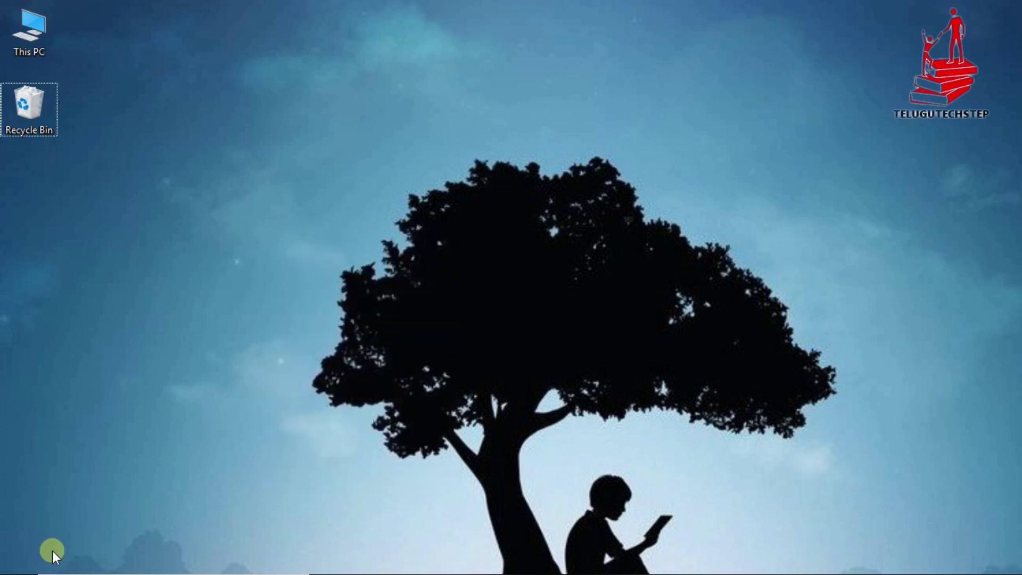
# Step: Open Git Bash in the Desktop folder and maximize its window
pyautogui.rightClick(230, 270)
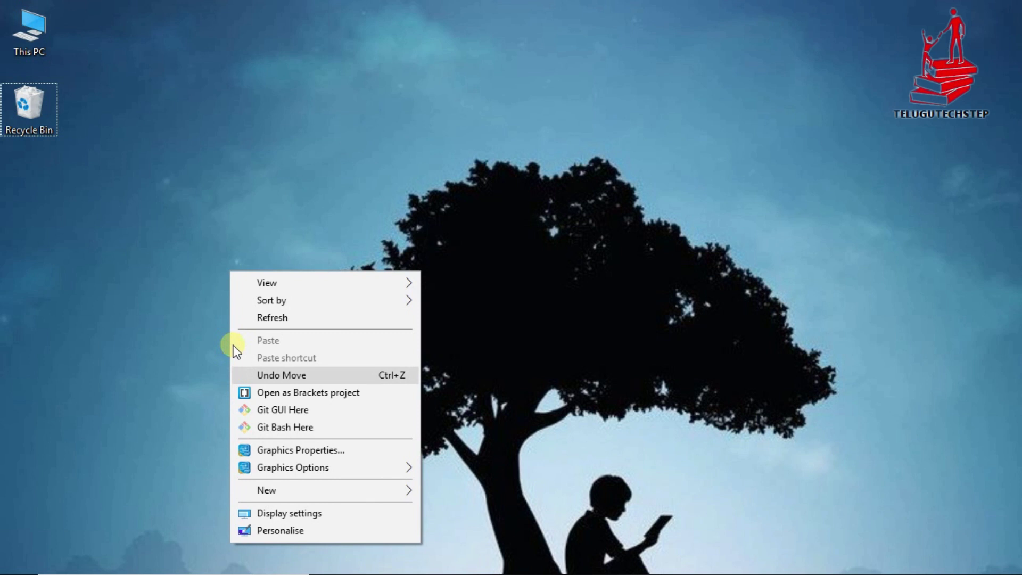
pyautogui.click(274, 426)
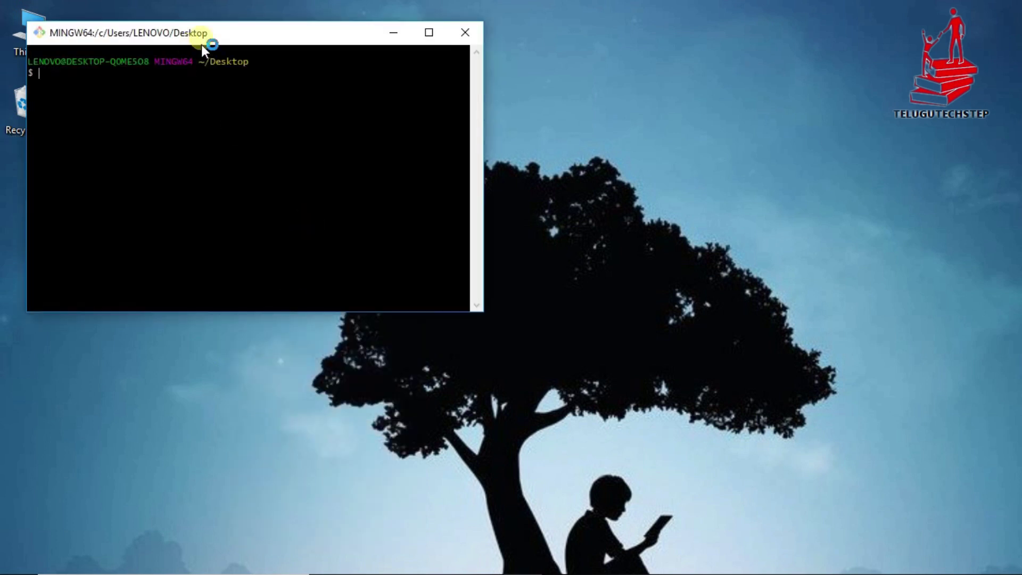
pyautogui.moveTo(240, 43); pyautogui.dragTo(435, 150)
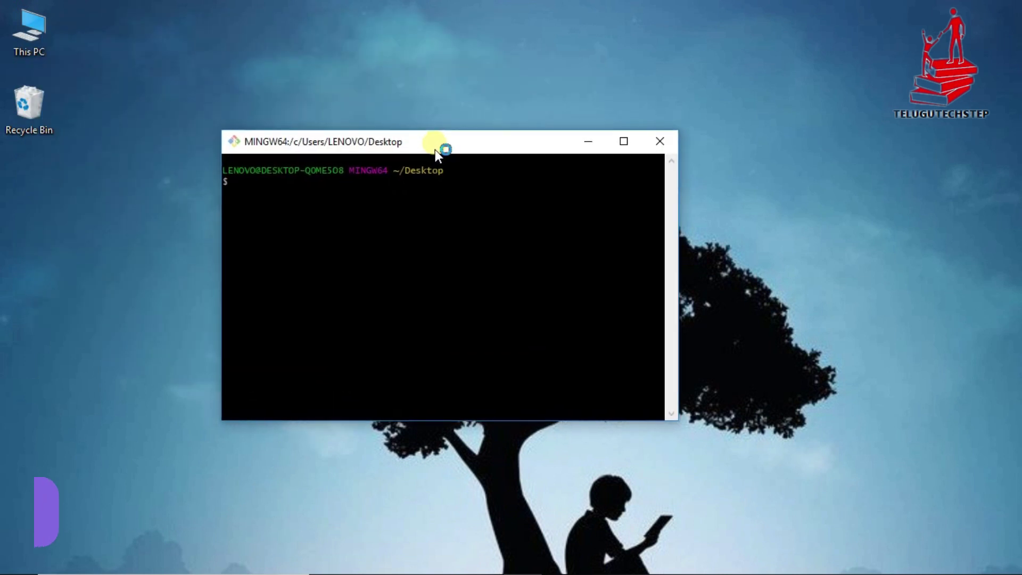
pyautogui.click(622, 139)
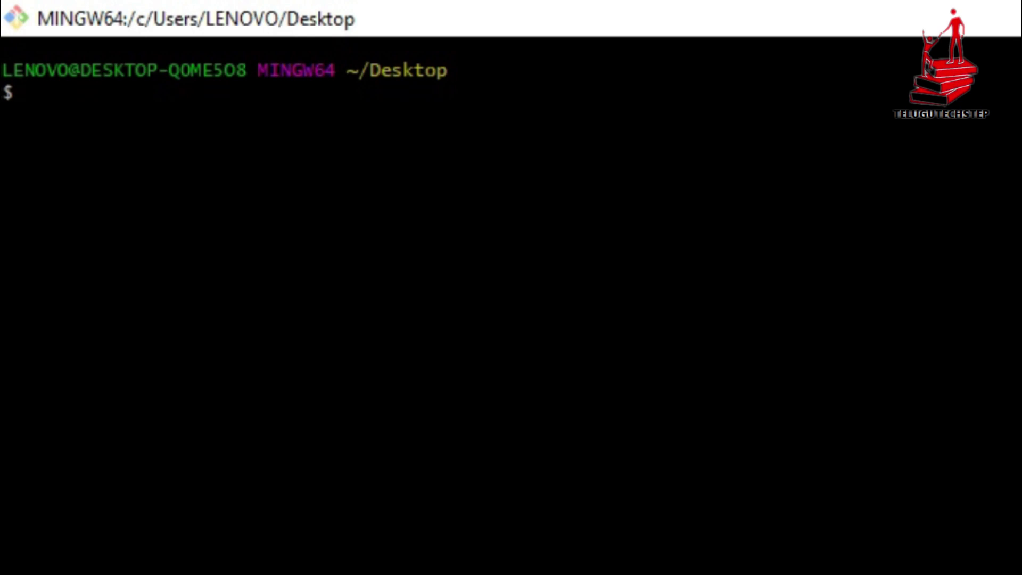
# Step: Check the installed Git version with git --version and highlight the version line in the output
pyautogui.write('git --versio')
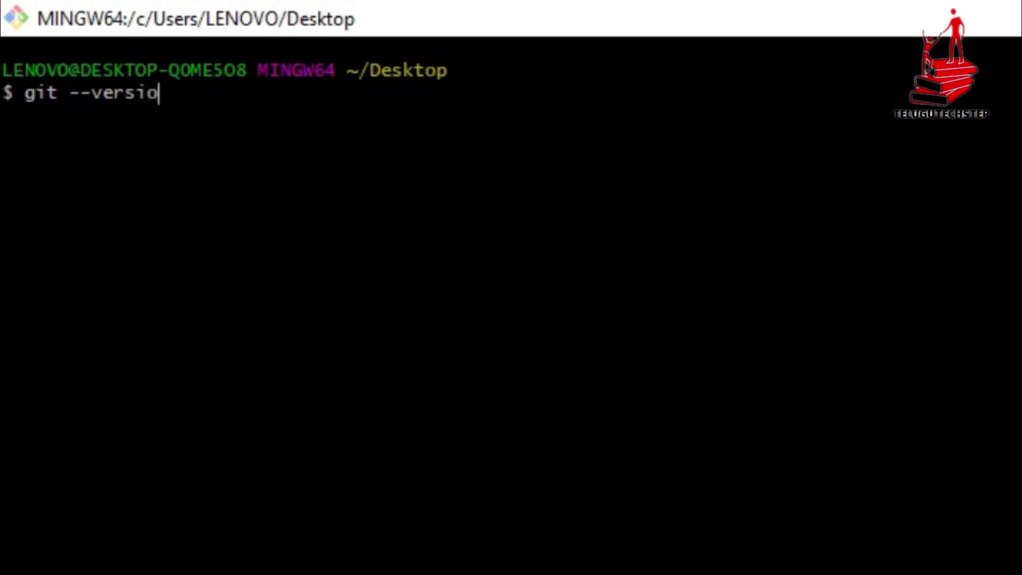
pyautogui.write('n')
pyautogui.press('Return')
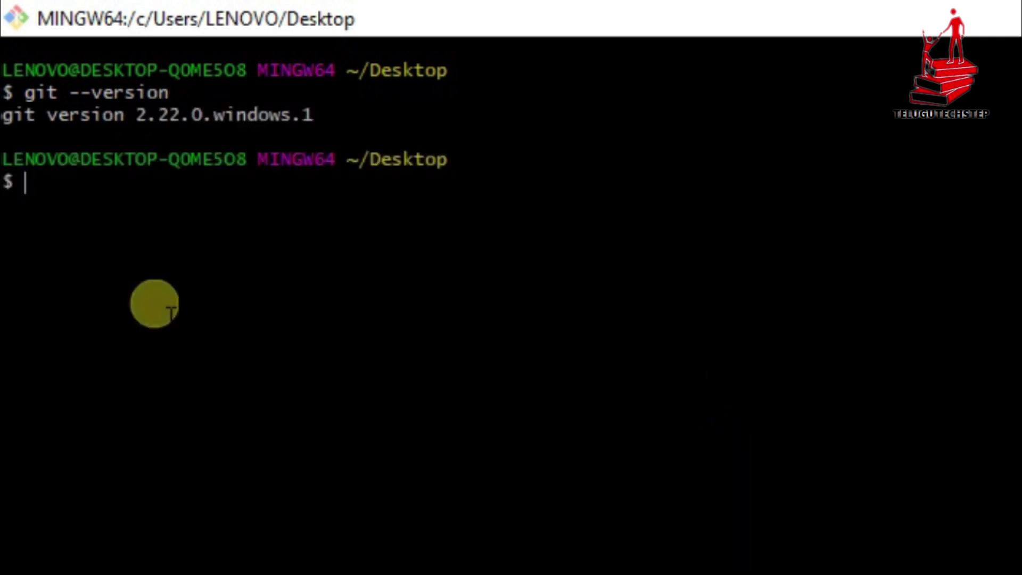
pyautogui.moveTo(3, 114); pyautogui.dragTo(250, 120)
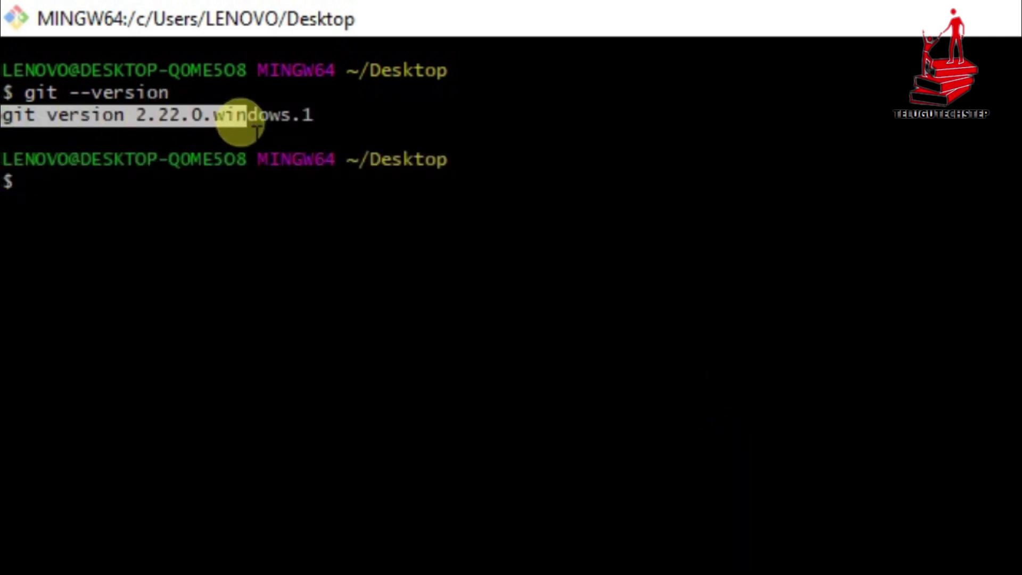
pyautogui.click(340, 119)
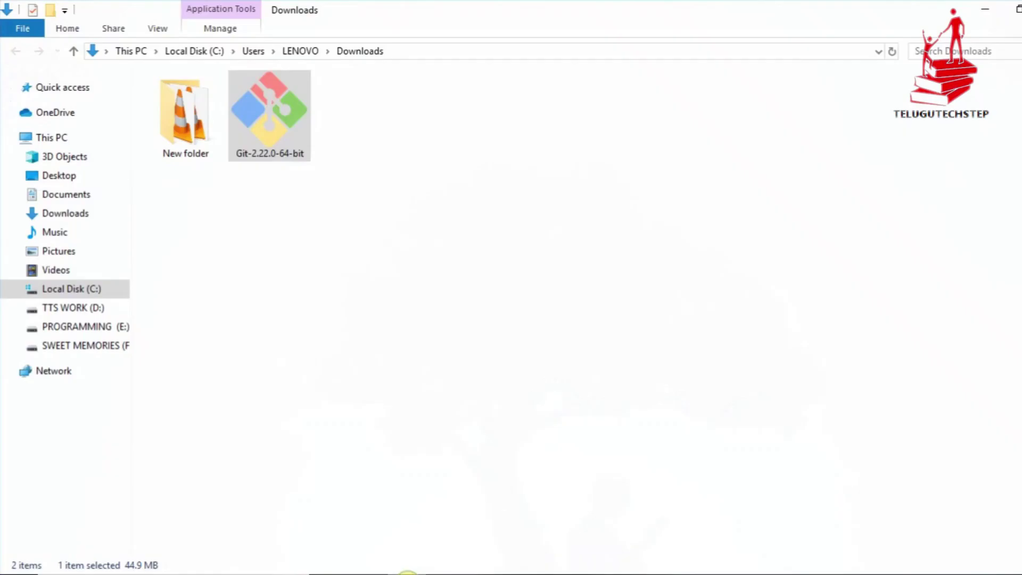
# Step: Switch to File Explorer and open the PROGRAMMING (E:) drive
pyautogui.click(51, 136)
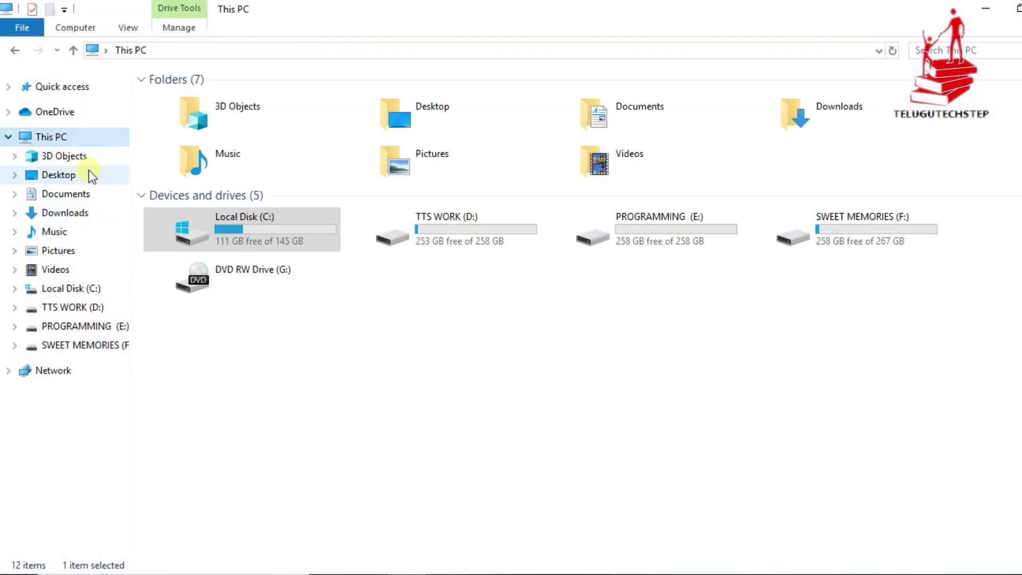
pyautogui.doubleClick(477, 233)
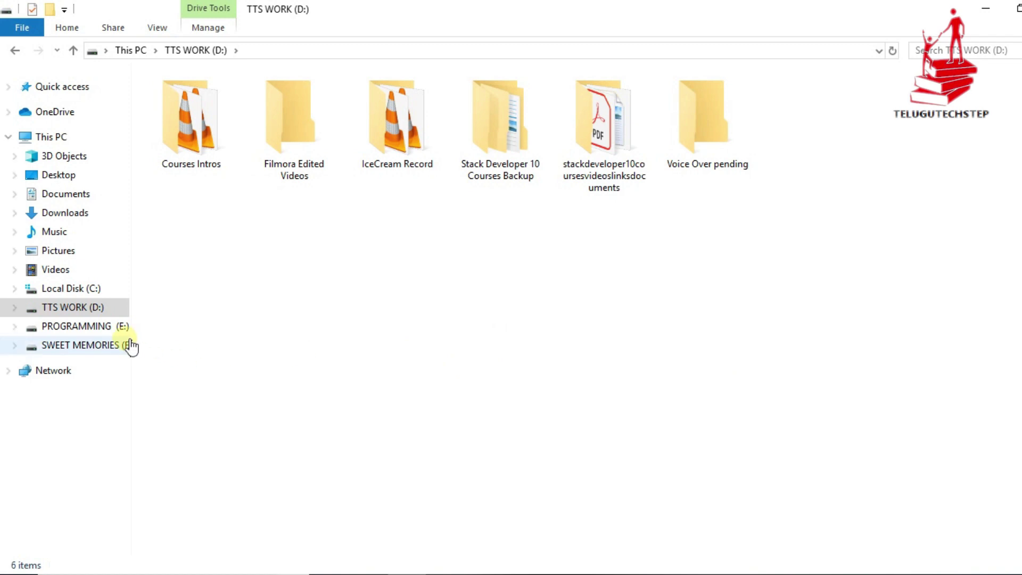
pyautogui.click(52, 136)
pyautogui.doubleClick(670, 238)
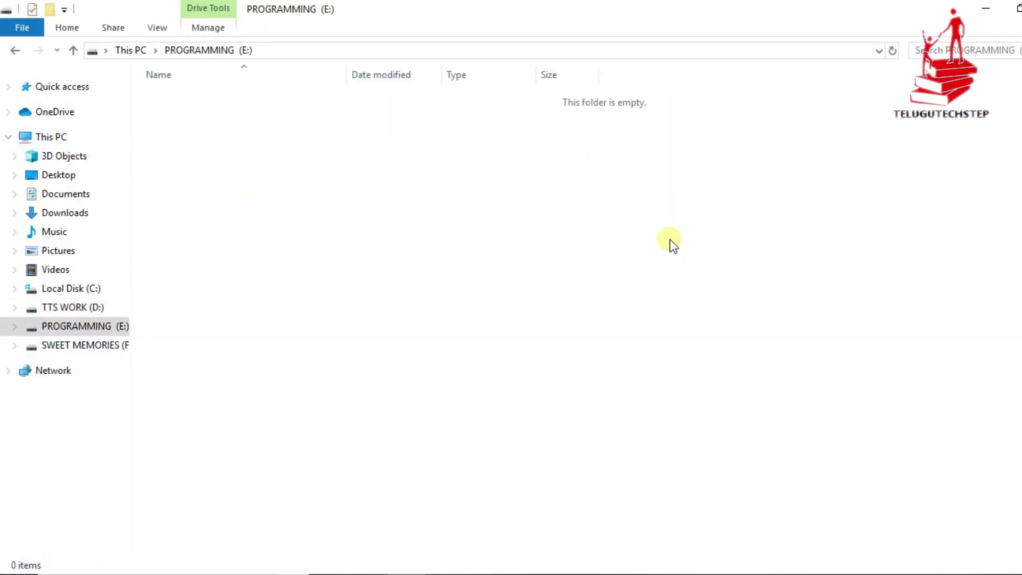
# Step: Create a folder named GIT on the PROGRAMMING (E:) drive and enlarge the folder view to icons
pyautogui.rightClick(269, 203)
pyautogui.moveTo(353, 443)
pyautogui.click(500, 243)
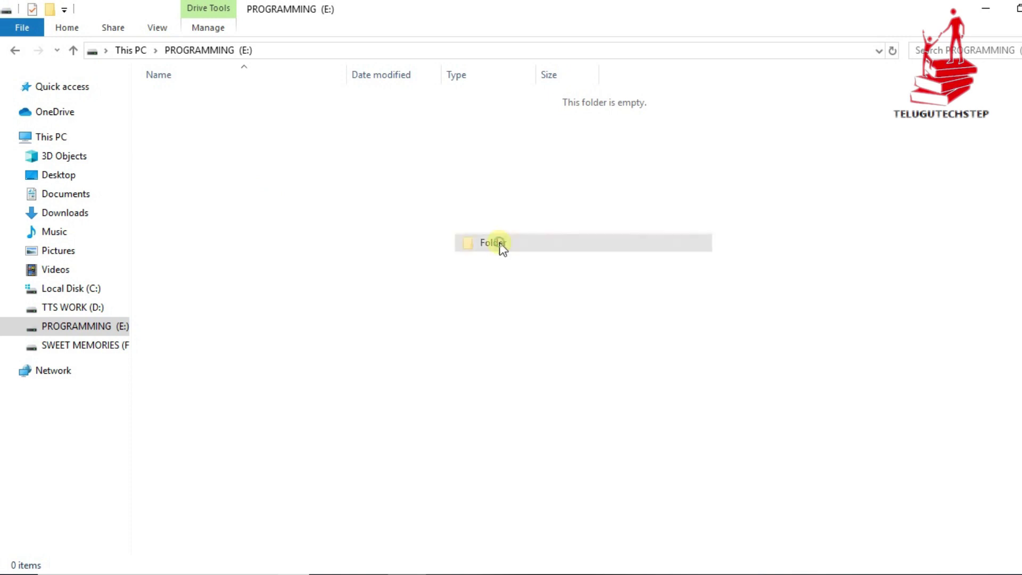
pyautogui.write('GIT')
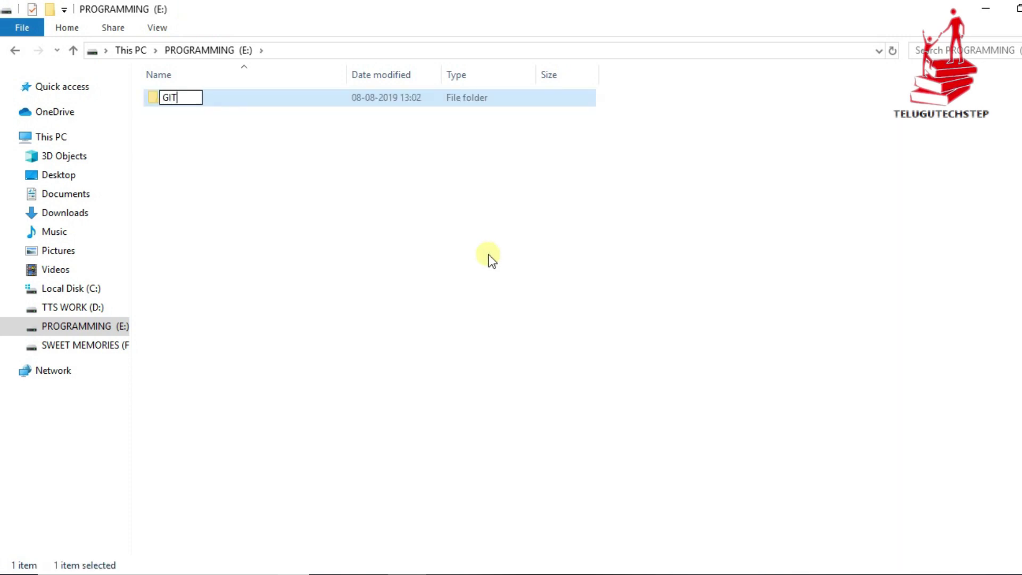
pyautogui.press('Return')
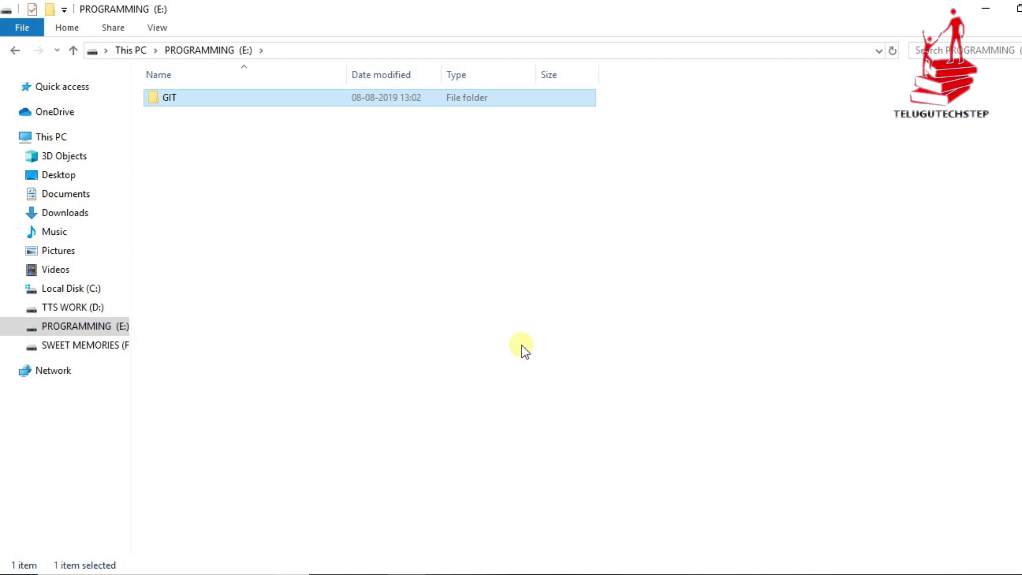
pyautogui.scroll(3, 532, 356)
pyautogui.scroll(4, 543, 368)
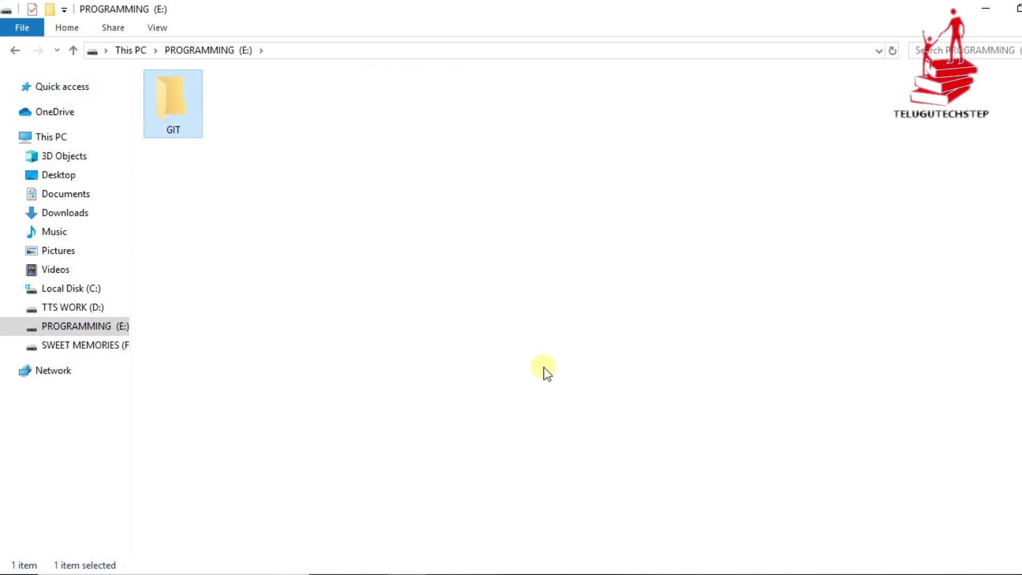
# Step: Open the GIT folder, launch Git Bash inside it and move the terminal window toward the middle of the screen
pyautogui.doubleClick(184, 123)
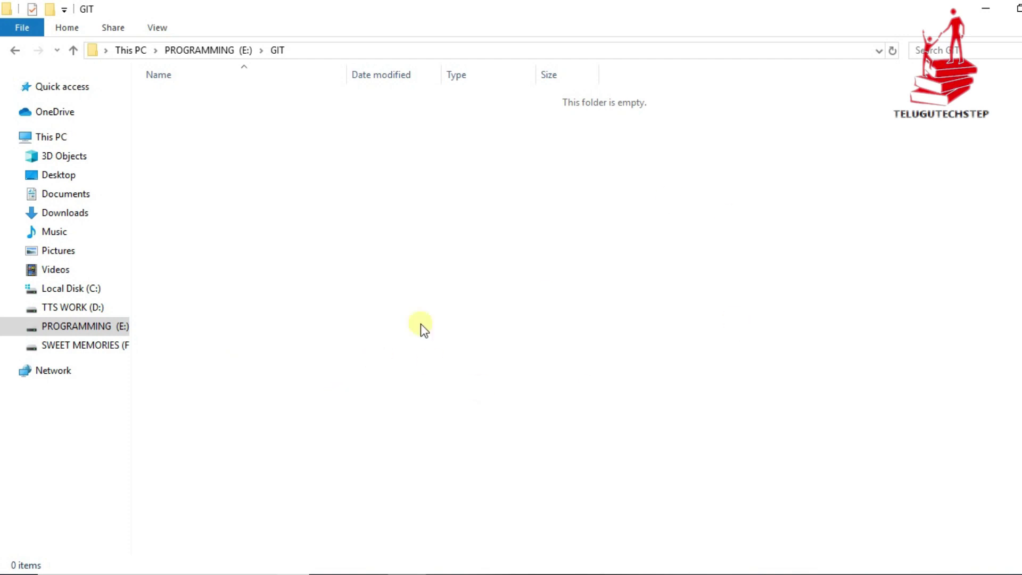
pyautogui.click(207, 49)
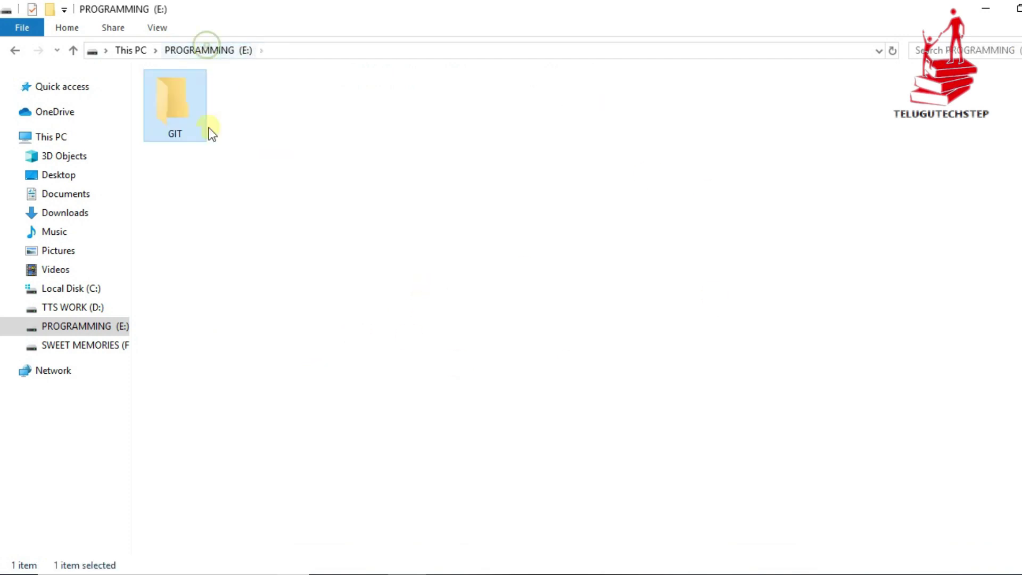
pyautogui.doubleClick(184, 112)
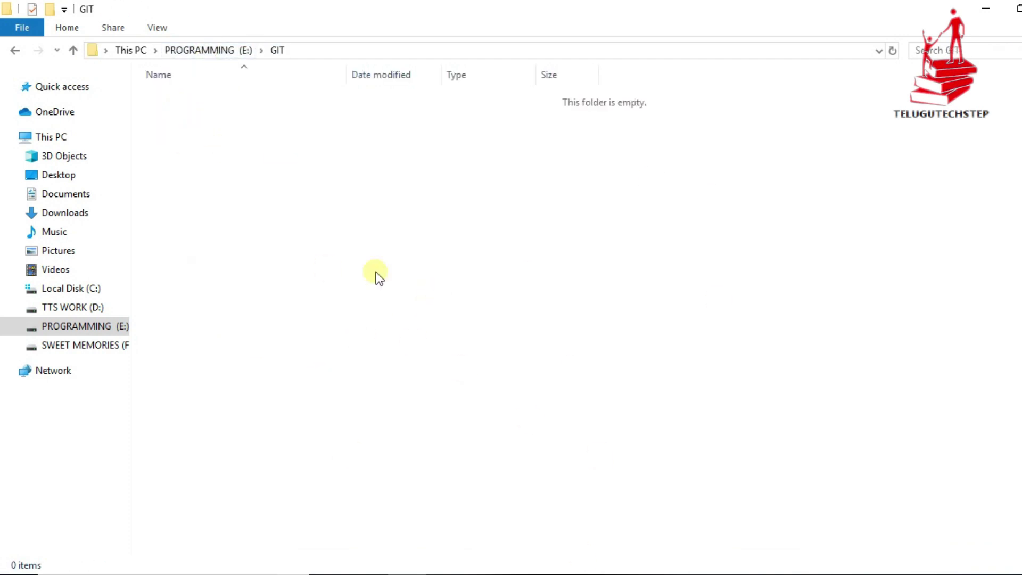
pyautogui.rightClick(516, 247)
pyautogui.click(588, 444)
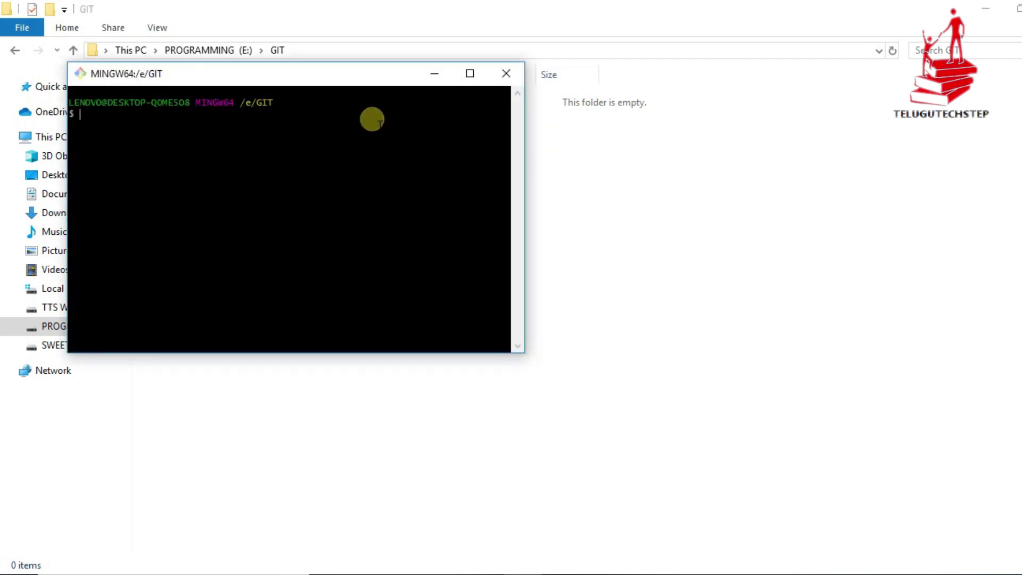
pyautogui.moveTo(324, 81); pyautogui.dragTo(548, 254)
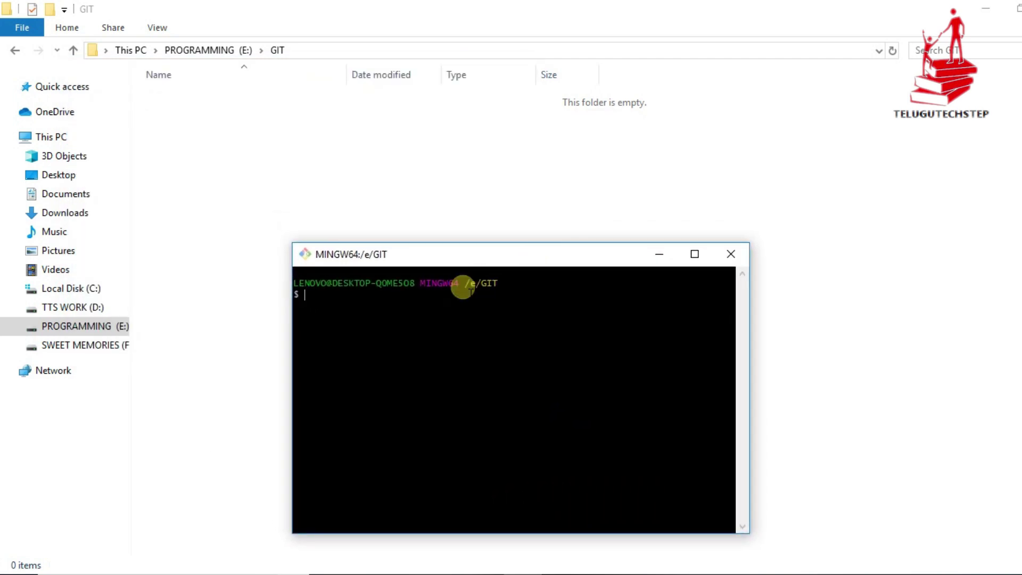
# Step: Highlight the /e/GIT path in the Git Bash prompt and close the terminal window
pyautogui.moveTo(480, 284); pyautogui.dragTo(495, 285)
pyautogui.click(502, 285)
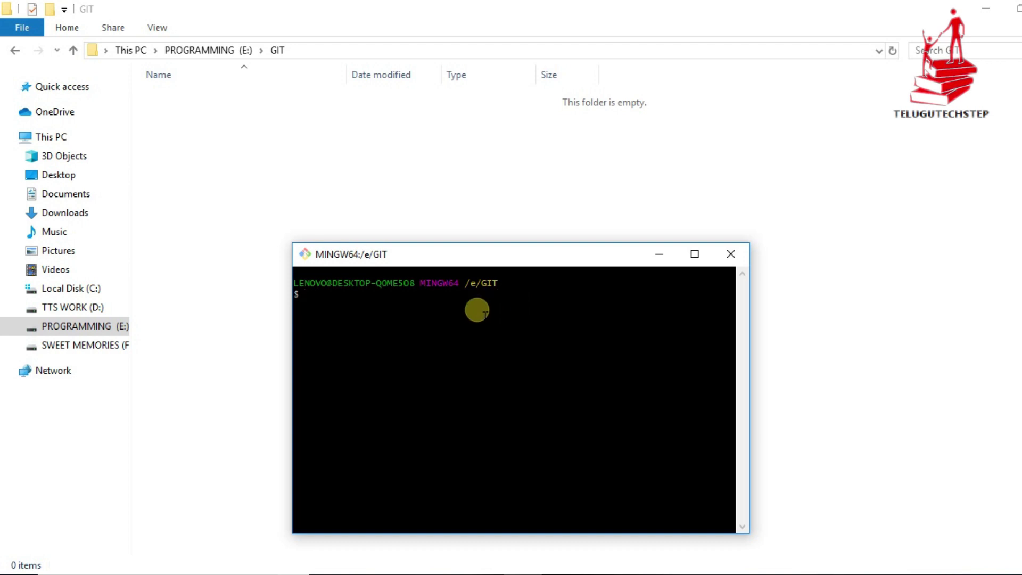
pyautogui.moveTo(478, 283); pyautogui.dragTo(506, 296)
pyautogui.click(507, 290)
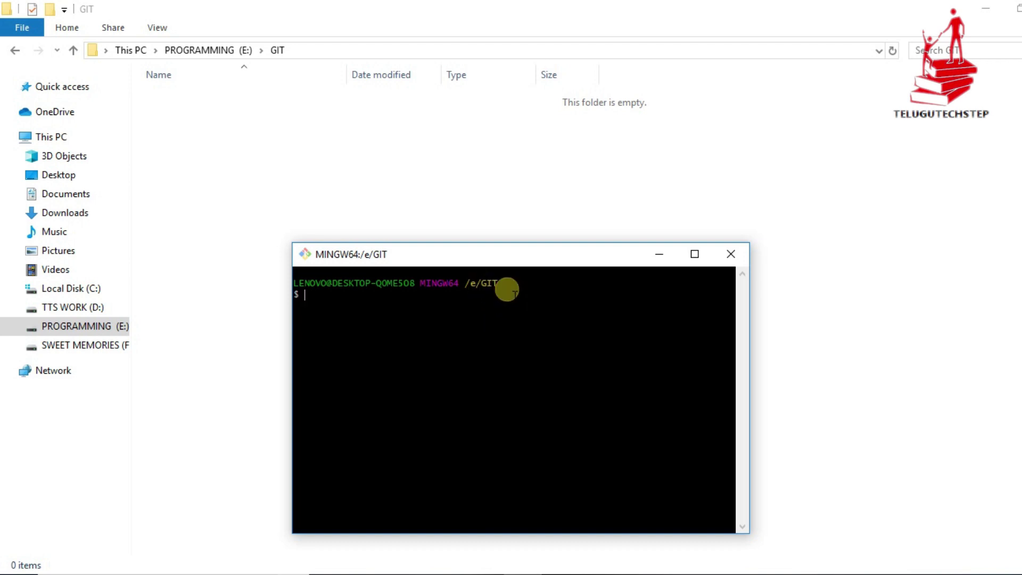
pyautogui.moveTo(466, 283); pyautogui.dragTo(498, 283)
pyautogui.click(506, 288)
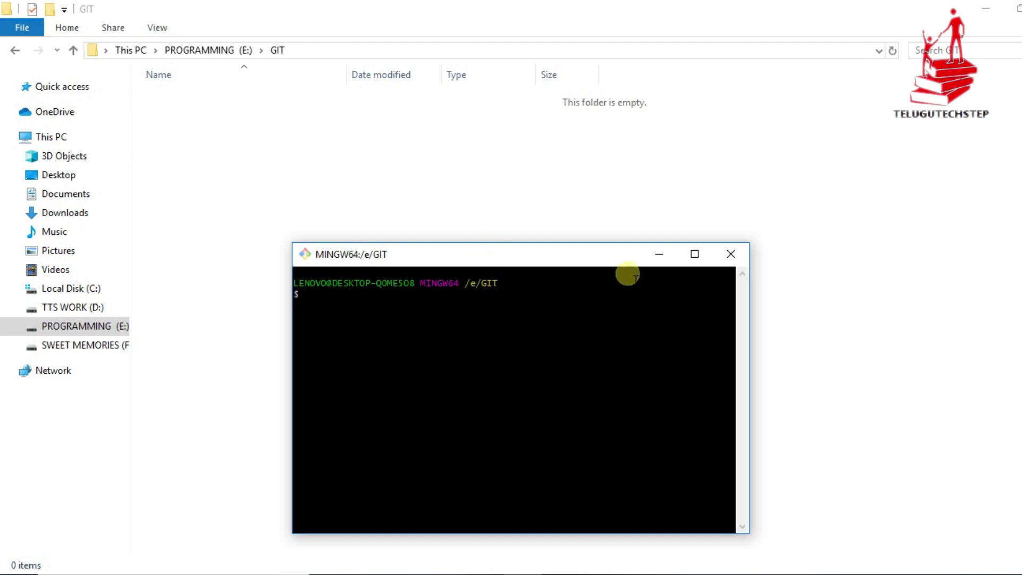
pyautogui.click(736, 251)
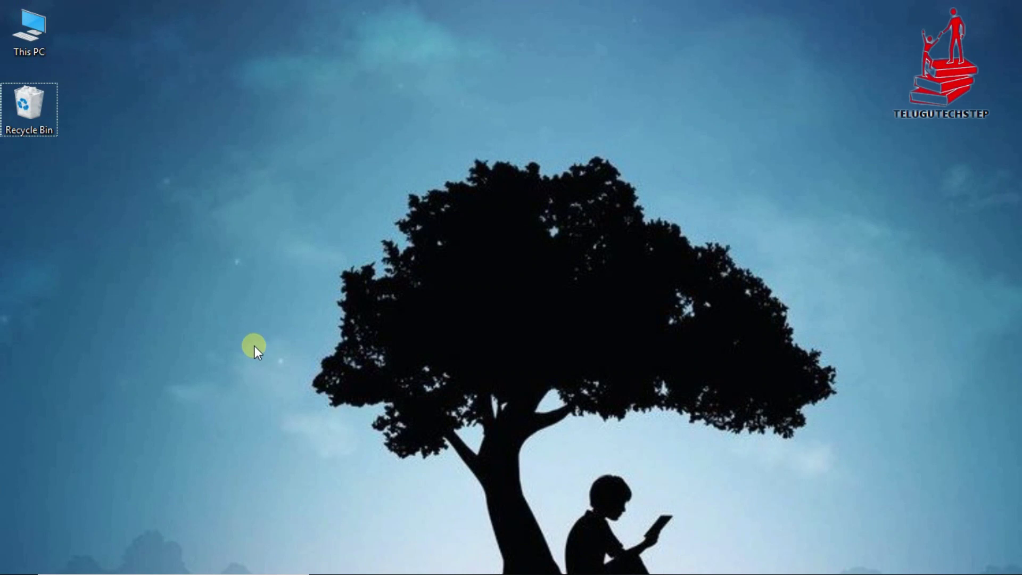
# Step: Open Git Bash in the Desktop folder and try to switch to the E: drive with cd e
pyautogui.rightClick(184, 51)
pyautogui.click(258, 208)
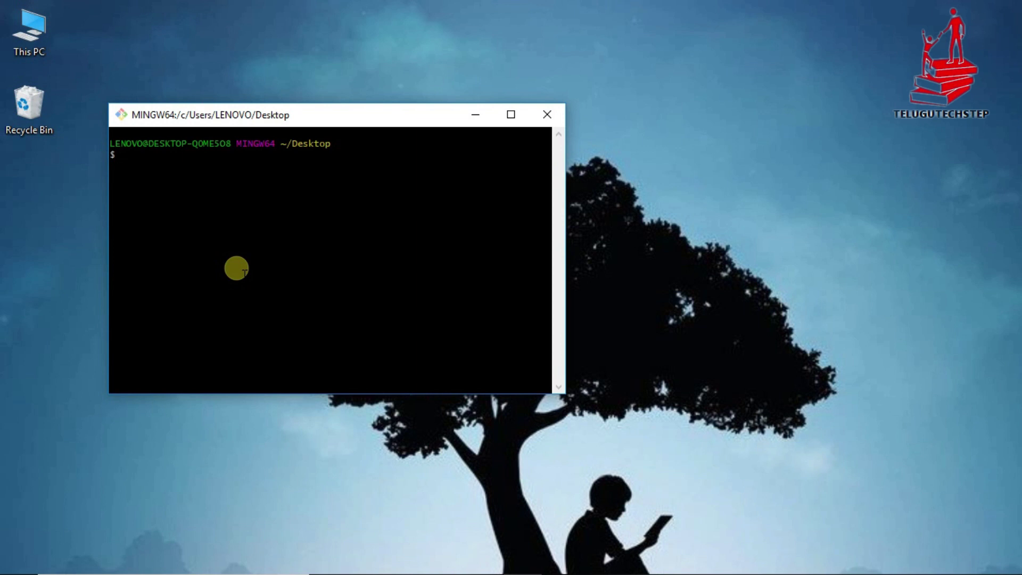
pyautogui.write('cd e')
pyautogui.press('Return')
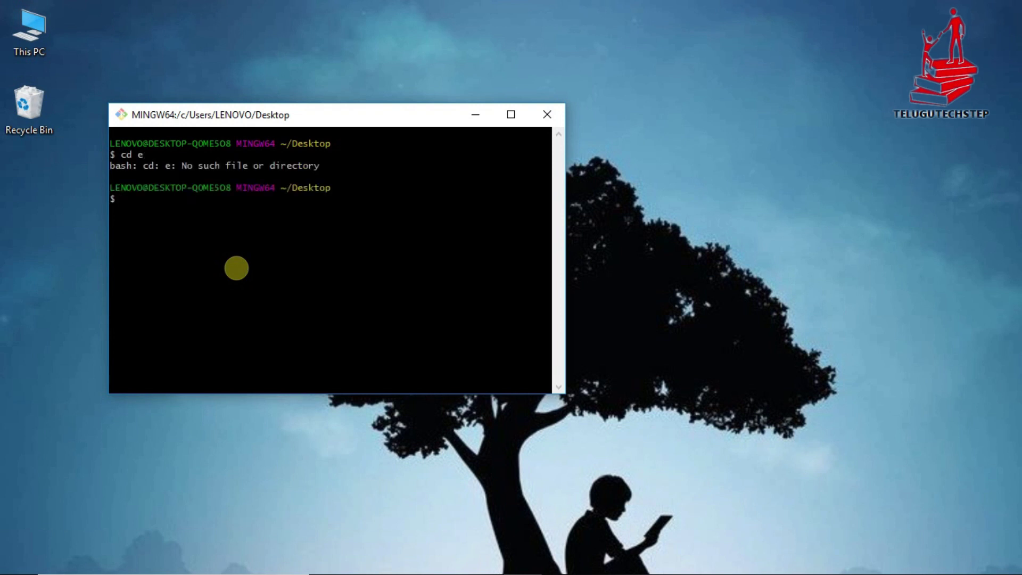
# Step: Change to the GIT folder on the E: drive with cd e: and cd git, and maximize the terminal window
pyautogui.write('cd e:')
pyautogui.press('Return')
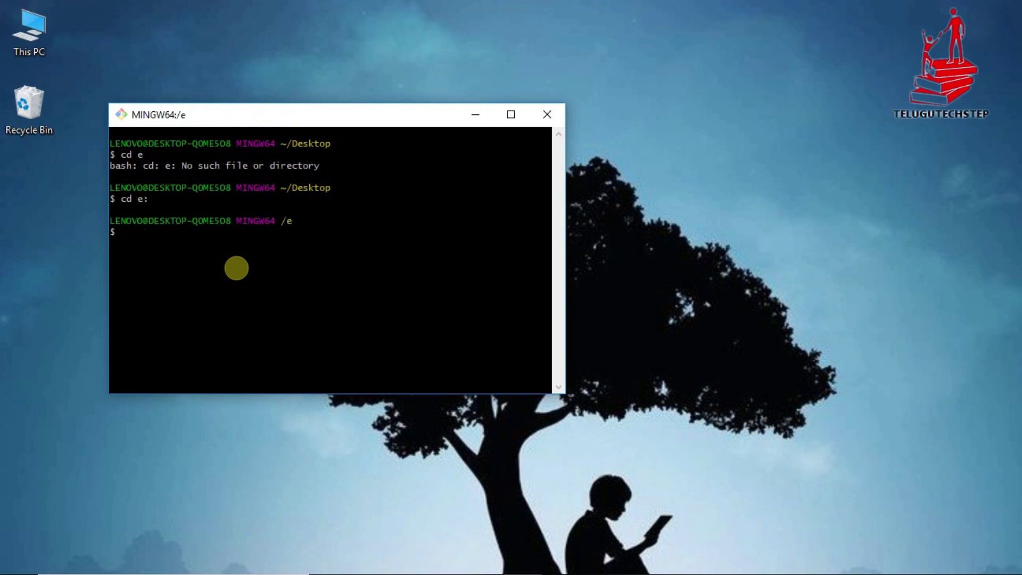
pyautogui.write('cd git')
pyautogui.press('Return')
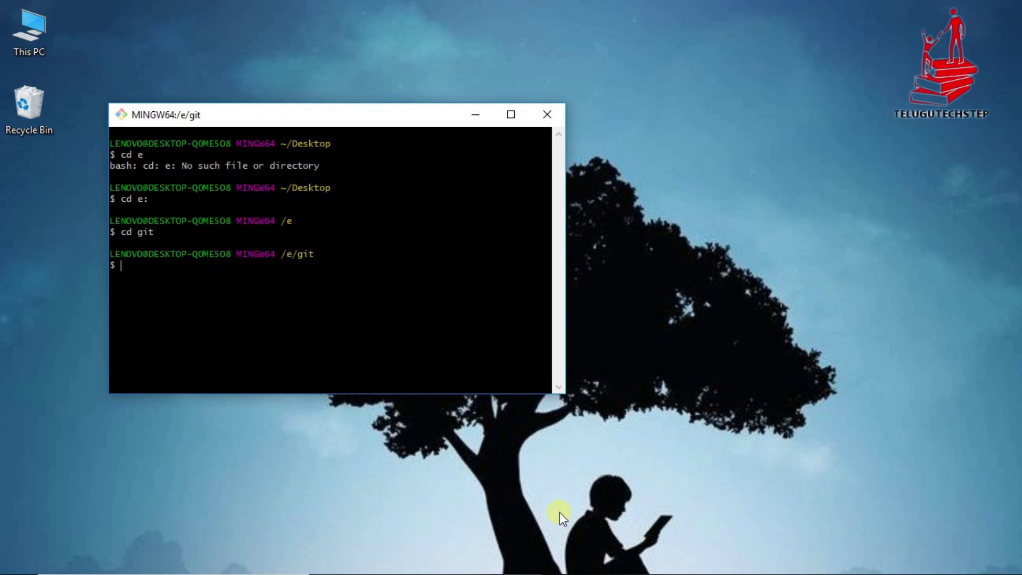
pyautogui.moveTo(341, 118); pyautogui.dragTo(466, 122)
pyautogui.click(634, 120)
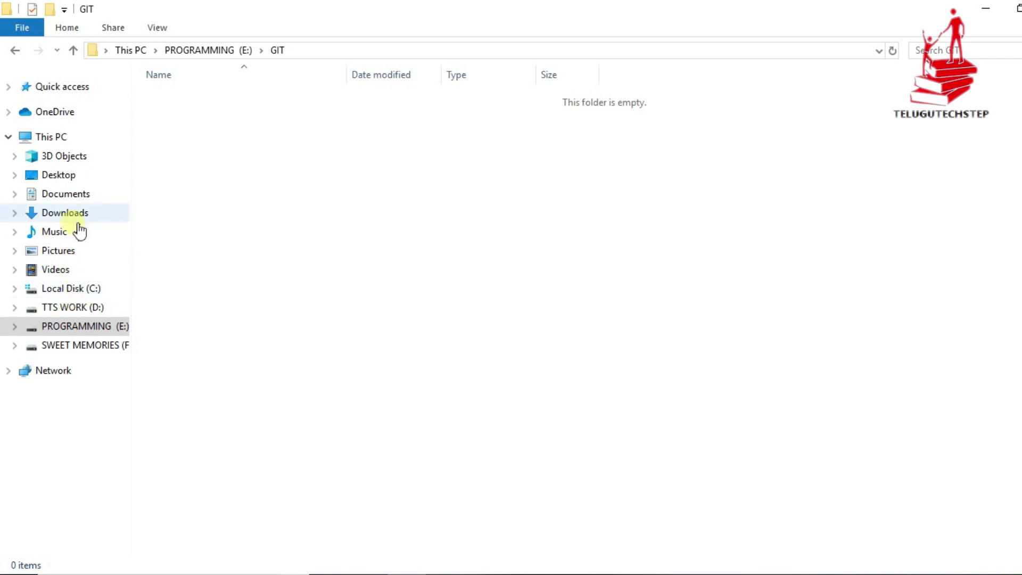
# Step: Switch to File Explorer and reopen the GIT folder on the PROGRAMMING (E:) drive from This PC
pyautogui.click(51, 136)
pyautogui.doubleClick(607, 240)
pyautogui.click(193, 120)
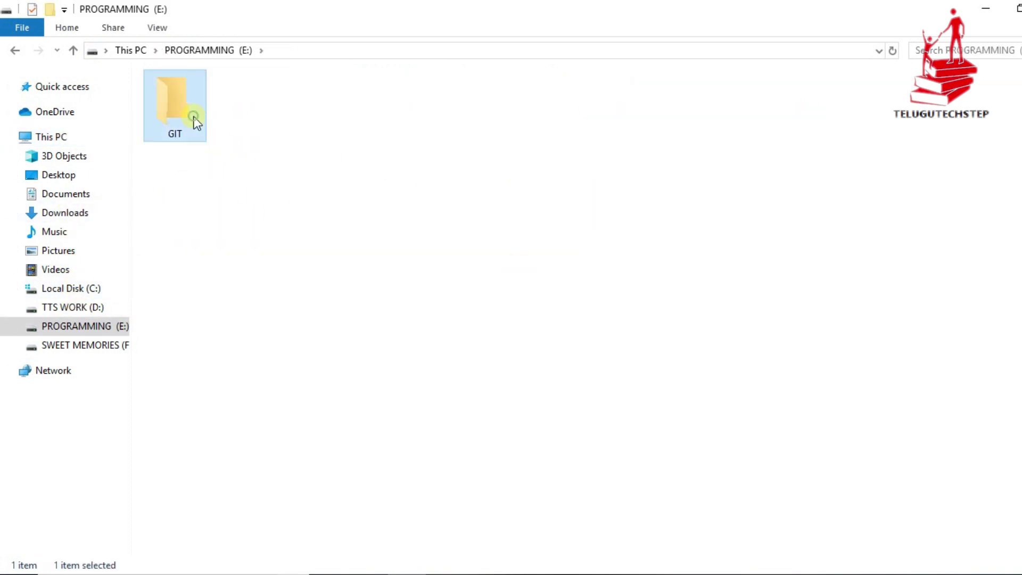
pyautogui.doubleClick(194, 136)
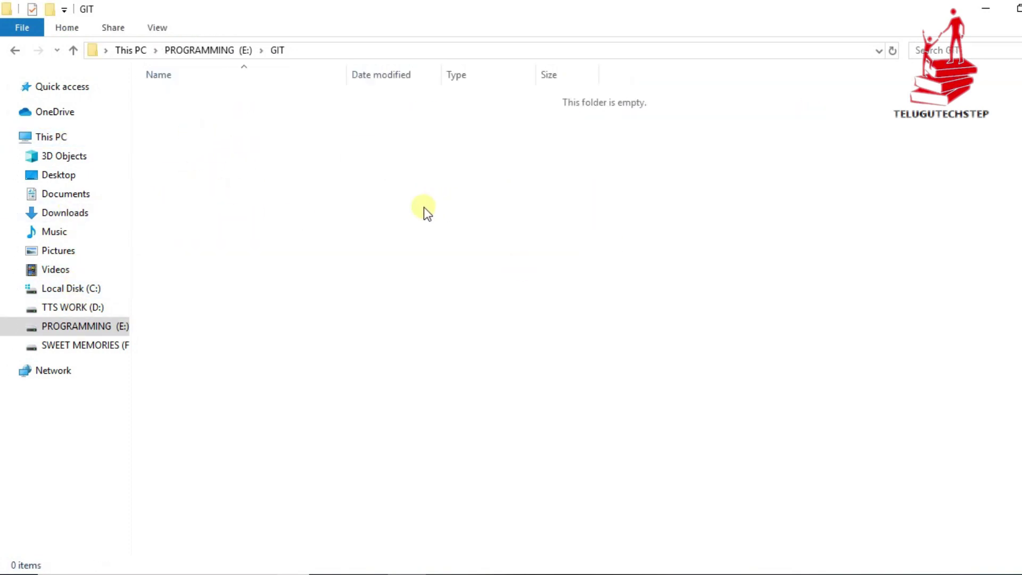
# Step: Open Git Bash in the GIT folder two times, repositioning and closing its window each time
pyautogui.rightClick(424, 206)
pyautogui.click(492, 405)
pyautogui.moveTo(302, 47); pyautogui.dragTo(654, 183)
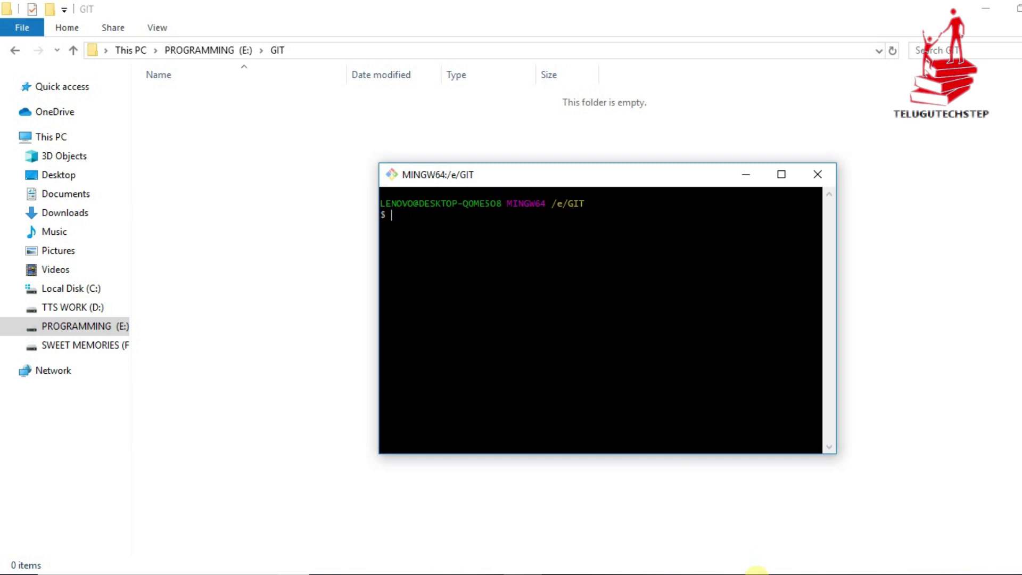
pyautogui.click(817, 174)
pyautogui.rightClick(635, 243)
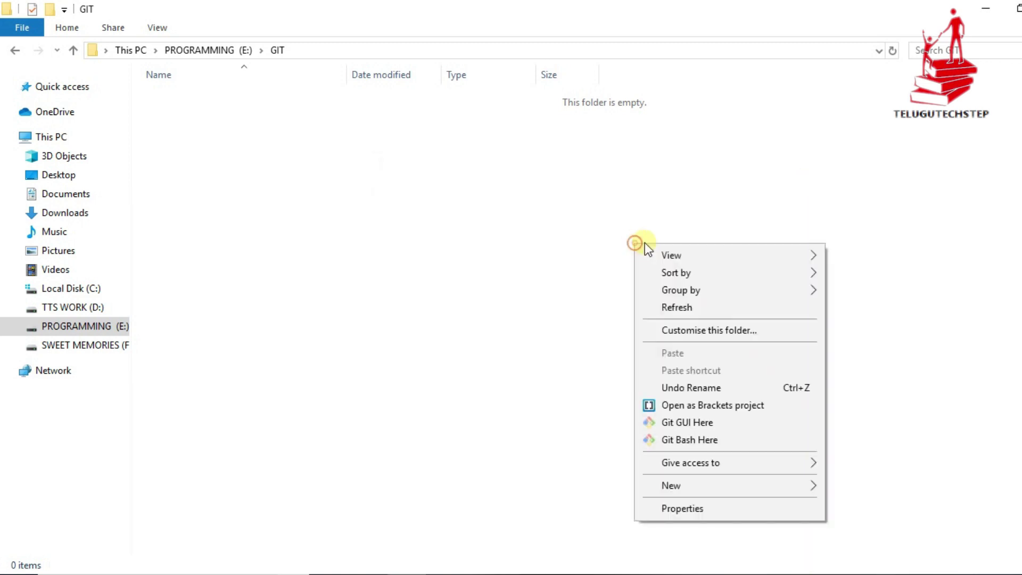
pyautogui.click(718, 444)
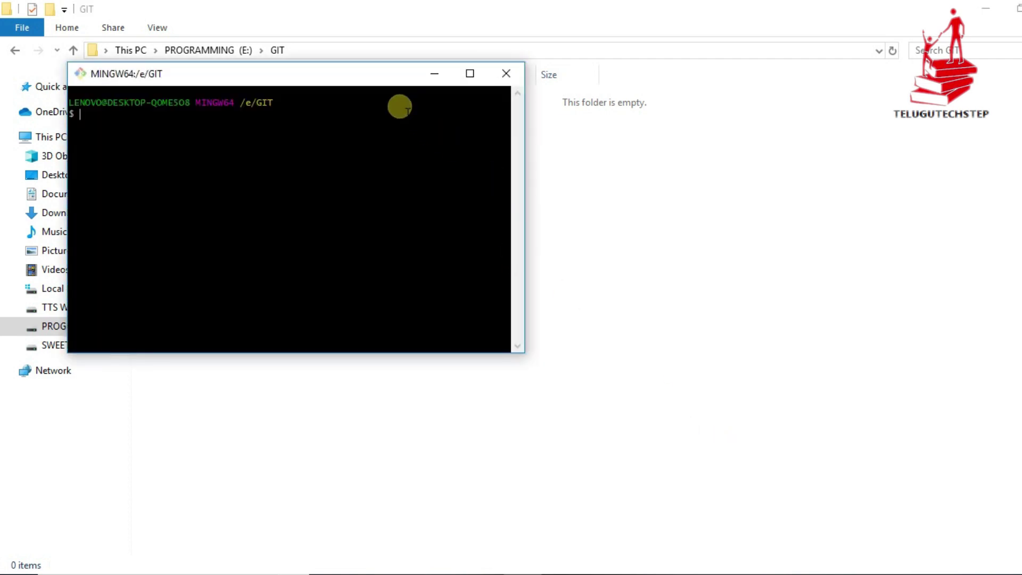
pyautogui.moveTo(378, 84); pyautogui.dragTo(648, 206)
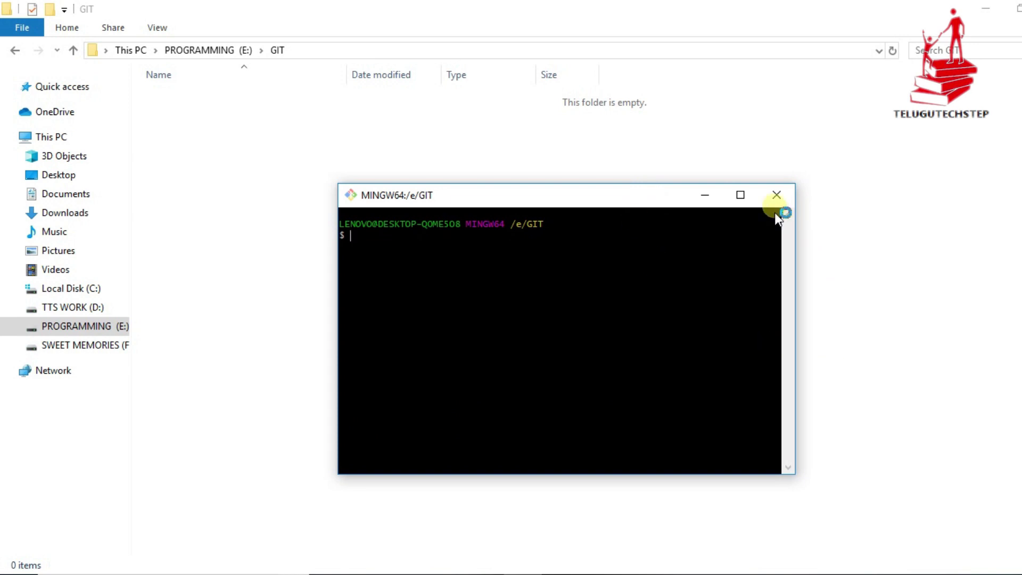
pyautogui.click(773, 196)
# Step: Open Git GUI in the GIT folder, look through its Repository commands in the start window, and return to File Explorer
pyautogui.rightClick(667, 264)
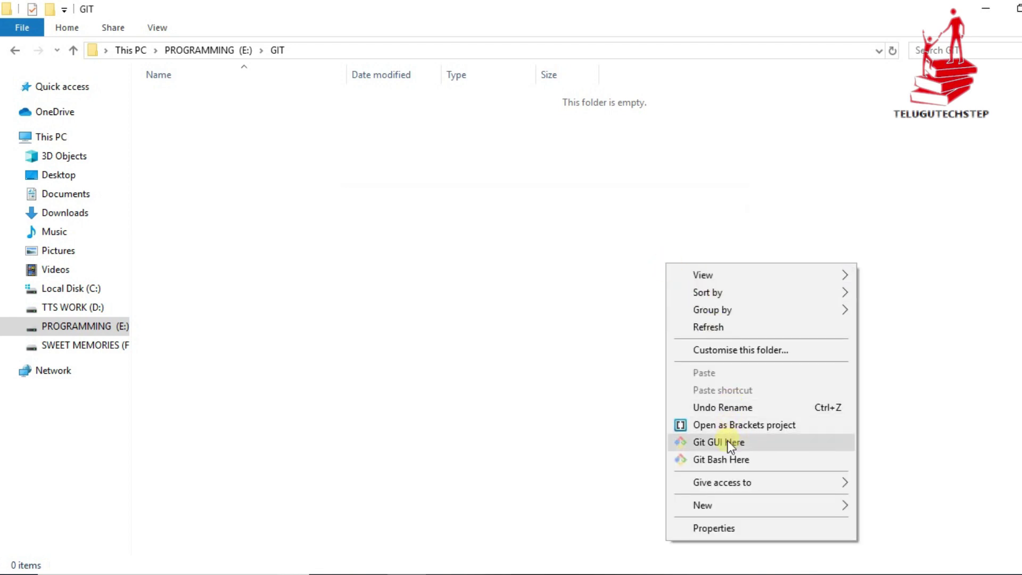
pyautogui.click(730, 446)
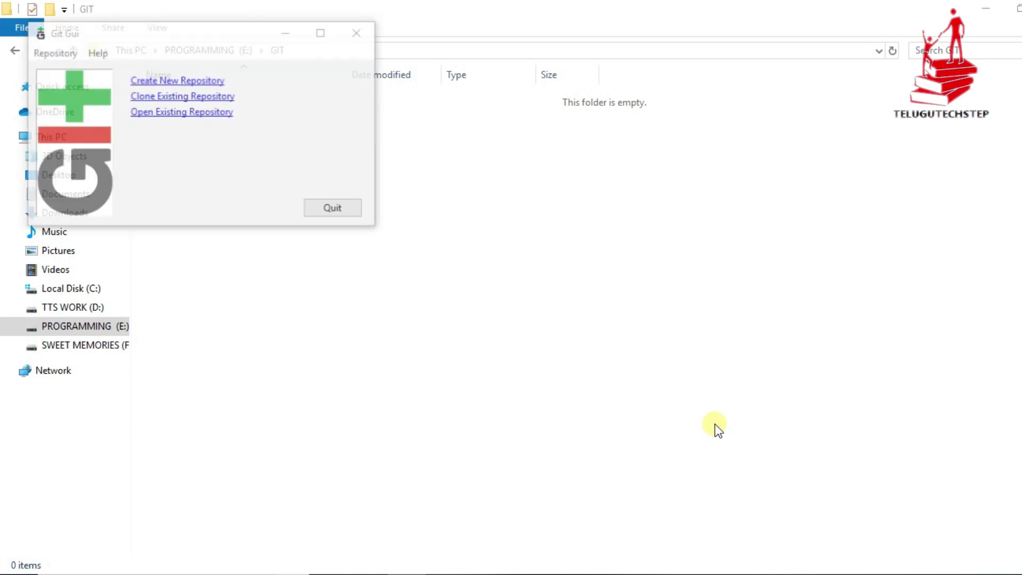
pyautogui.moveTo(204, 42); pyautogui.dragTo(616, 187)
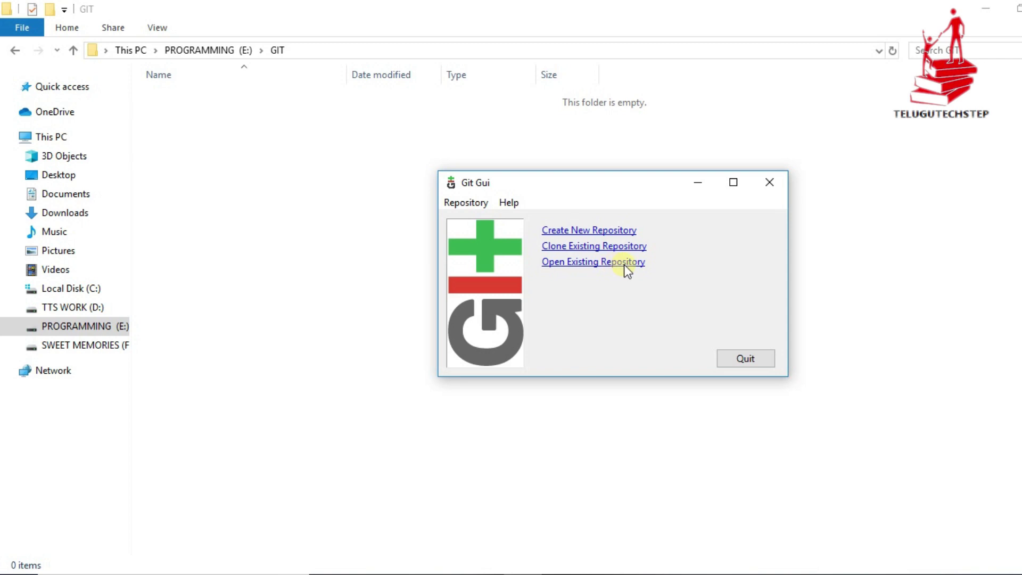
pyautogui.click(467, 202)
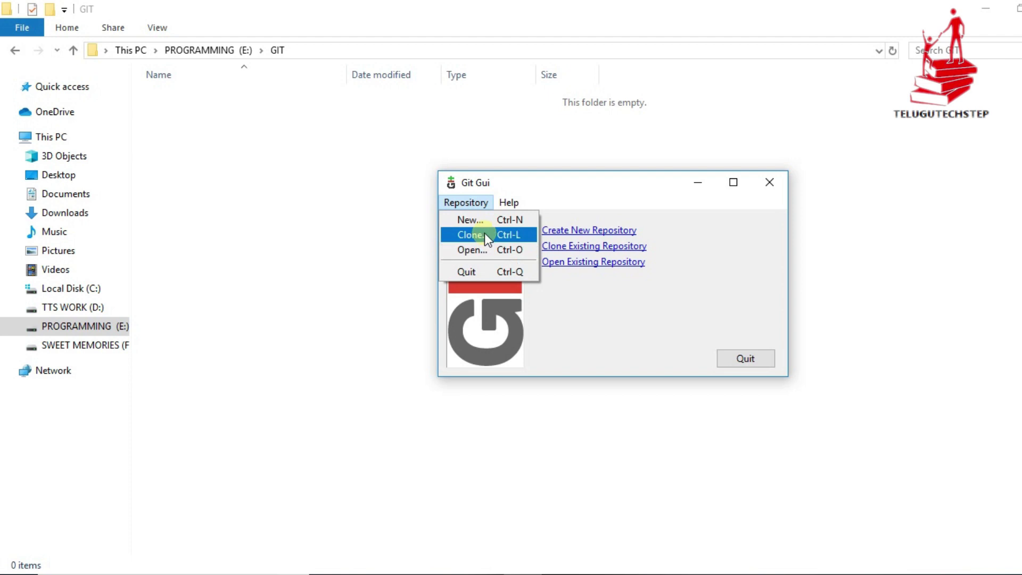
pyautogui.click(621, 184)
pyautogui.click(733, 182)
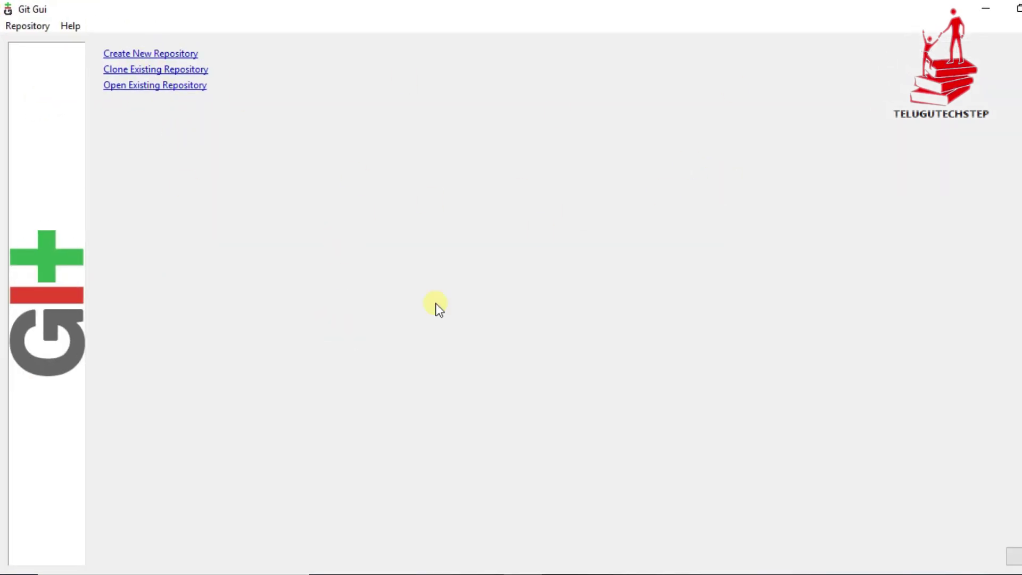
pyautogui.hotkey('alt', 'Tab')
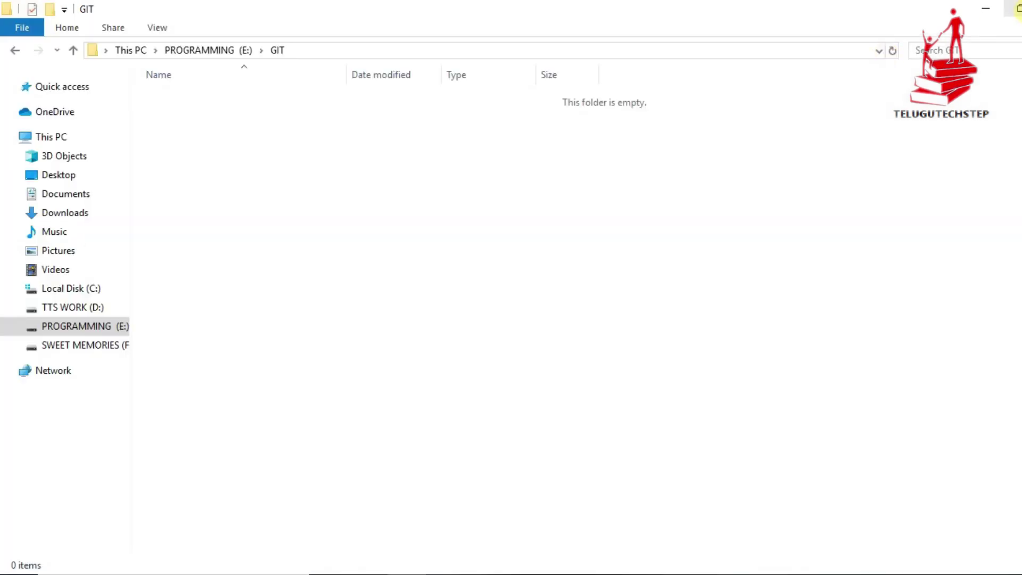
# Step: Open Git Bash in the GIT folder in a maximized window and check the repository state with git status
pyautogui.rightClick(500, 271)
pyautogui.click(572, 525)
pyautogui.moveTo(320, 63); pyautogui.dragTo(650, 170)
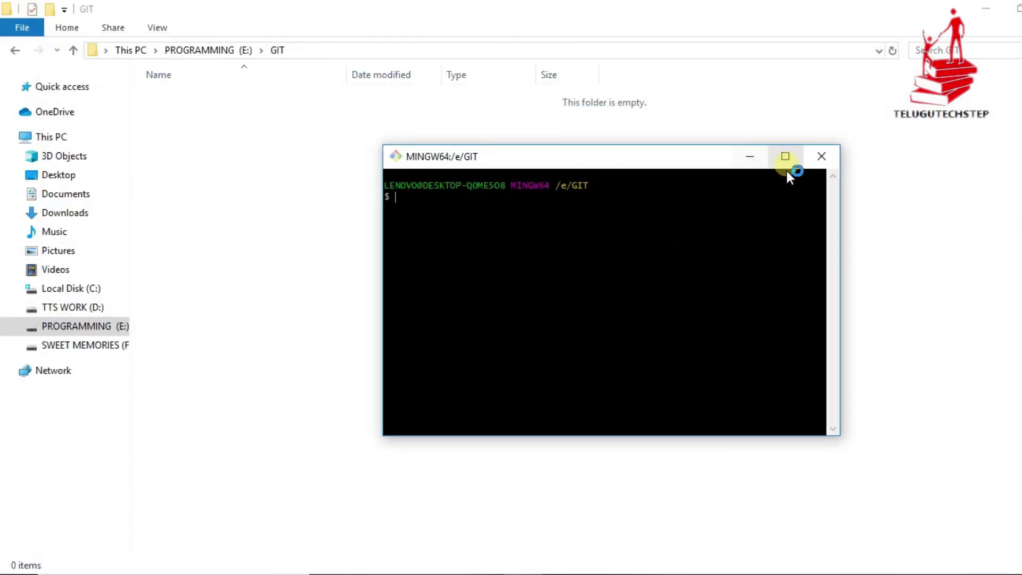
pyautogui.click(783, 155)
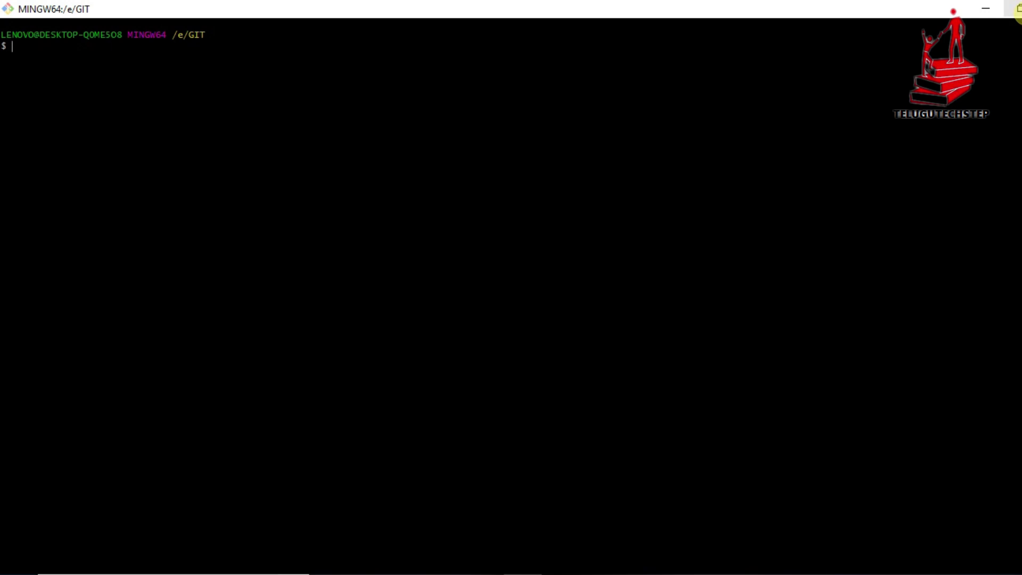
pyautogui.write('git status')
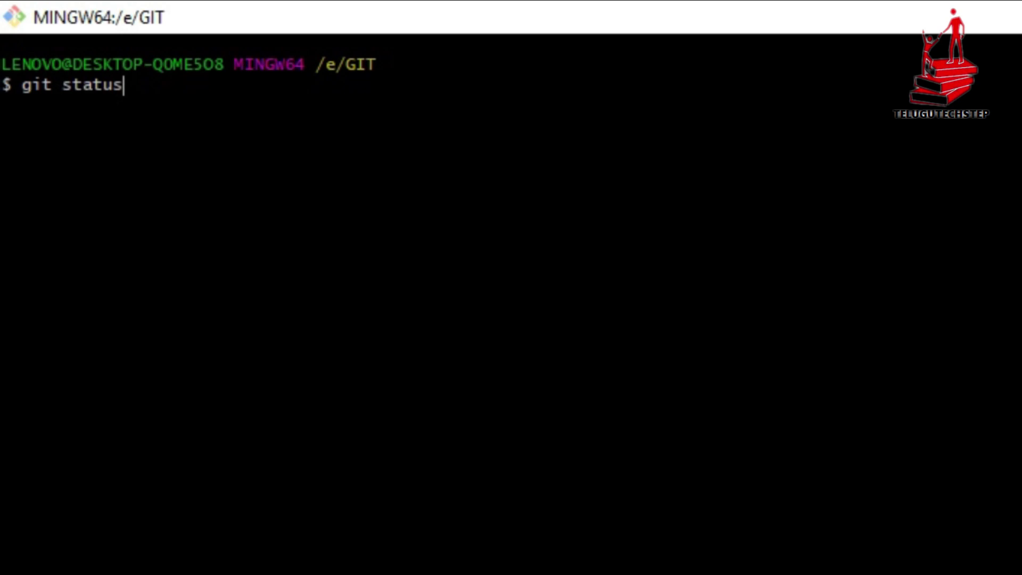
pyautogui.press('Return')
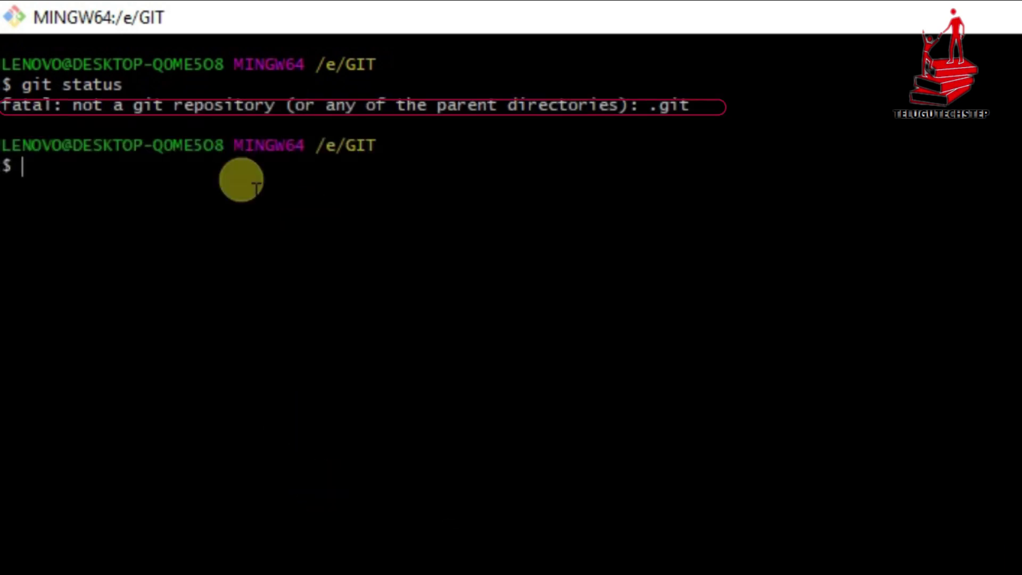
# Step: Examine the git status output and the folder path in the prompt, highlighting each of them
pyautogui.moveTo(77, 106); pyautogui.dragTo(705, 109)
pyautogui.click(706, 110)
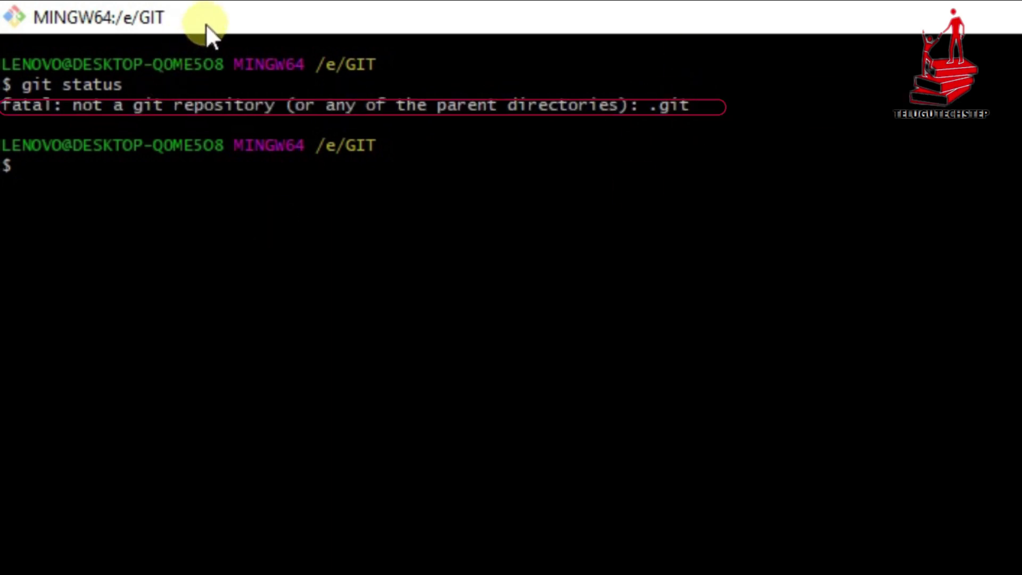
pyautogui.moveTo(272, 56); pyautogui.dragTo(352, 65)
pyautogui.click(343, 63)
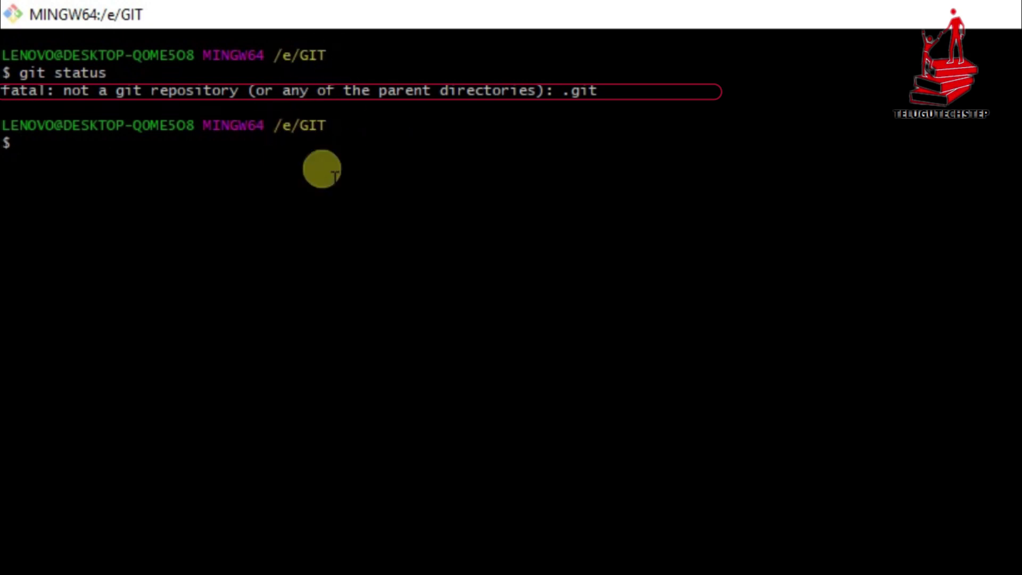
pyautogui.moveTo(623, 87); pyautogui.dragTo(3, 91)
pyautogui.click(400, 198)
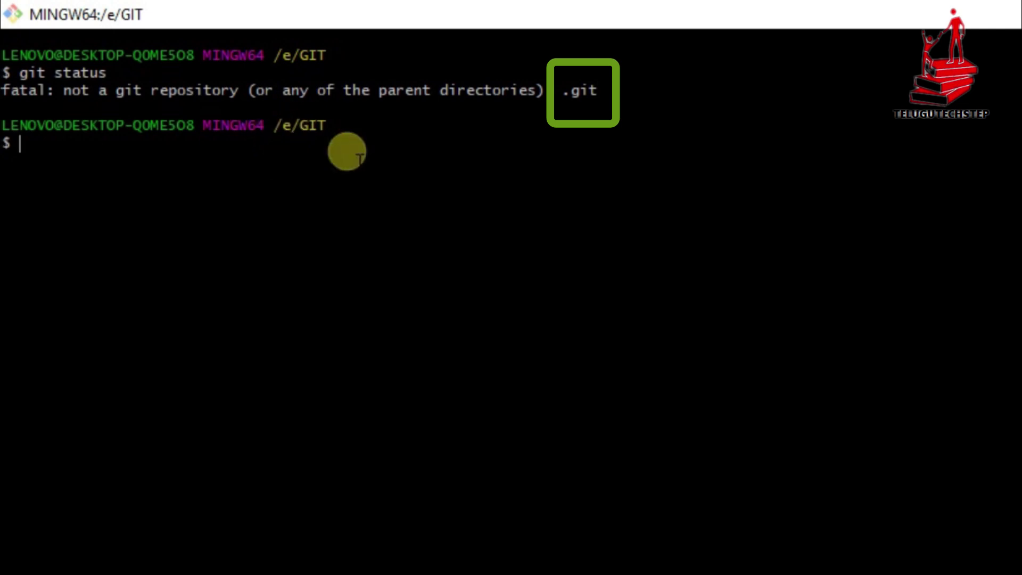
pyautogui.moveTo(621, 85); pyautogui.dragTo(8, 96)
pyautogui.click(5, 93)
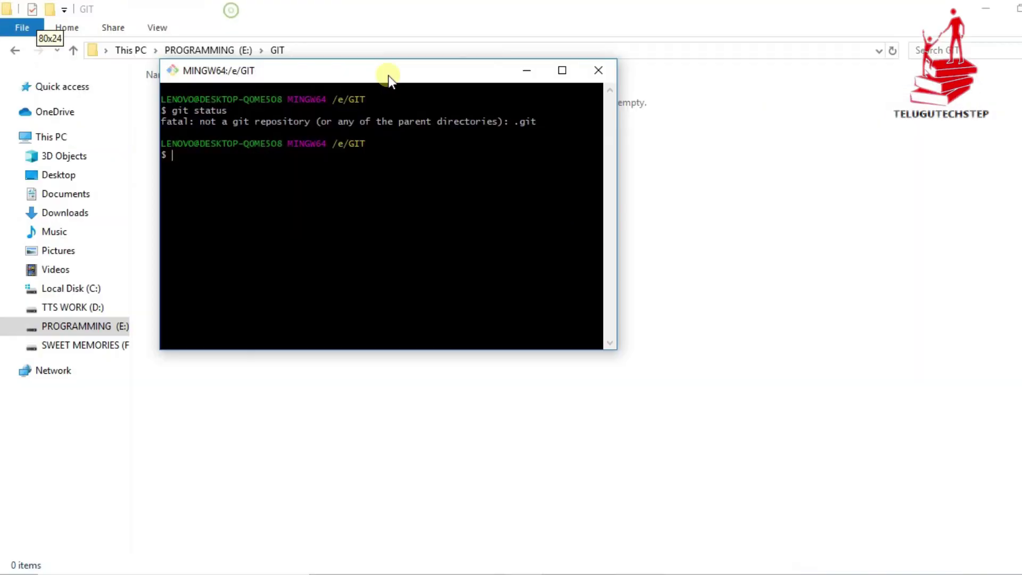
# Step: Place the restored terminal window over the empty folder area and initialize a repository in the GIT folder with git init
pyautogui.moveTo(367, 17); pyautogui.dragTo(880, 238)
pyautogui.write('git init')
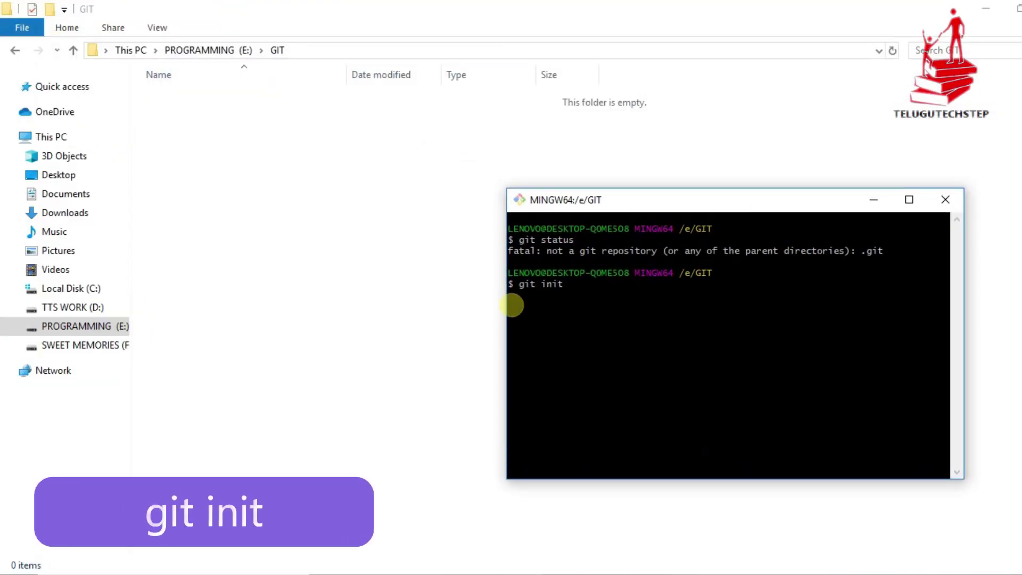
pyautogui.press('Return')
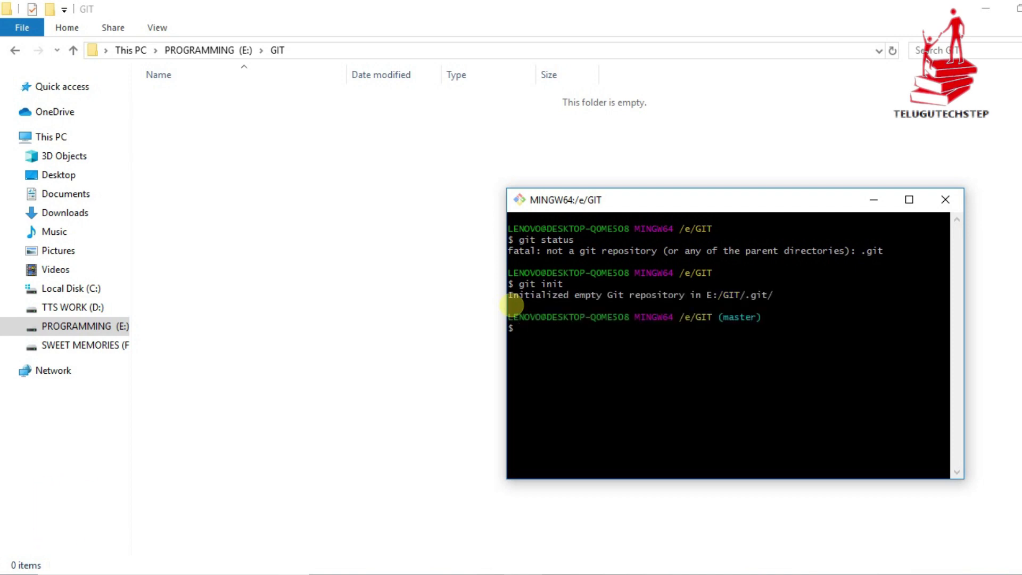